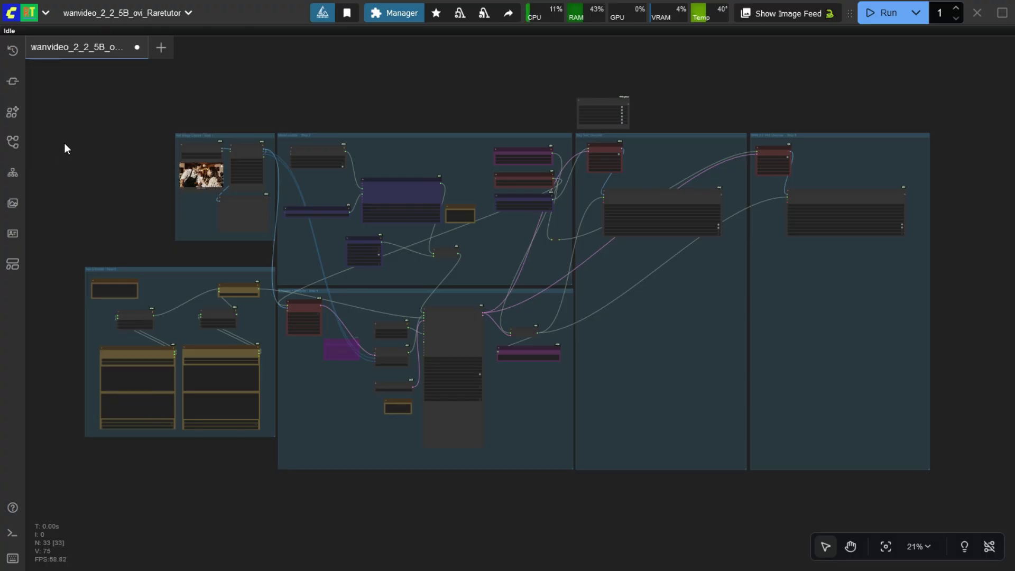
- Zoom into the wanvideo_2_2_5B_ovi workflow to show the Load Image node, Ref Image Loader and Model Loader groups
scroll(151, 125, "up", 4)
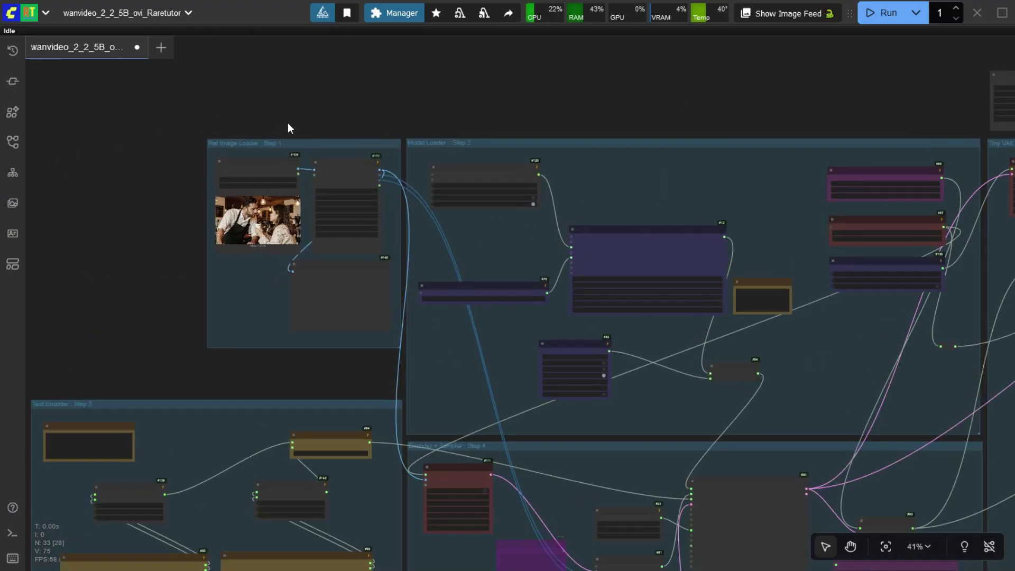
scroll(286, 129, "up", 3)
scroll(525, 195, "up", 4)
left_click_drag(340, 90, 499, 39)
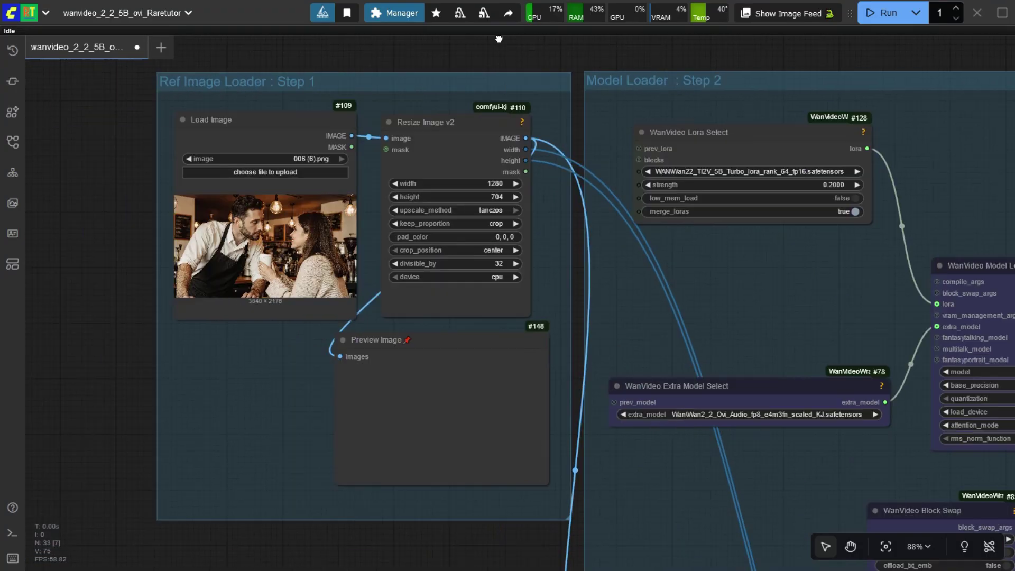
left_click_drag(396, 72, 284, 77)
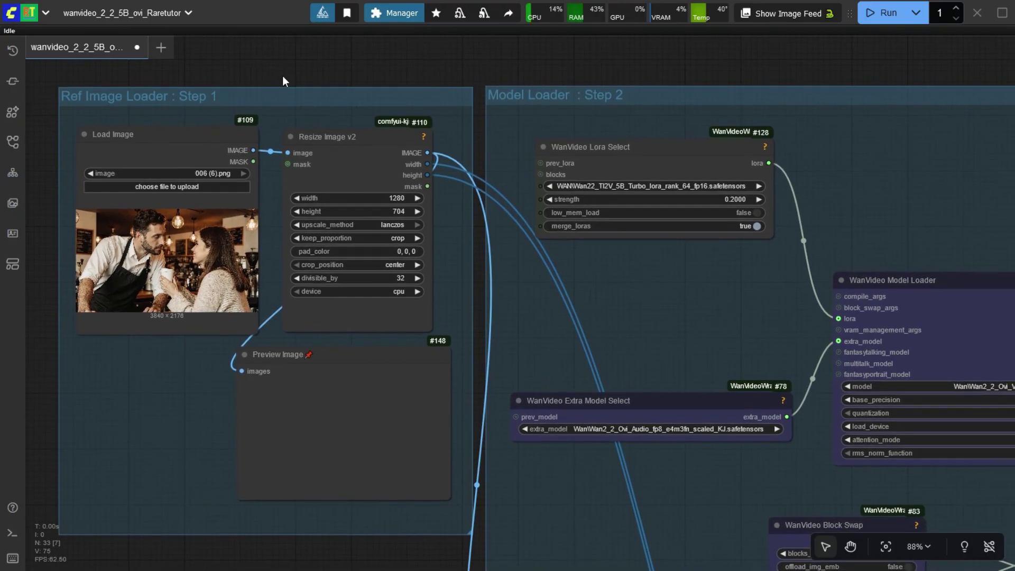
scroll(170, 257, "up", 1)
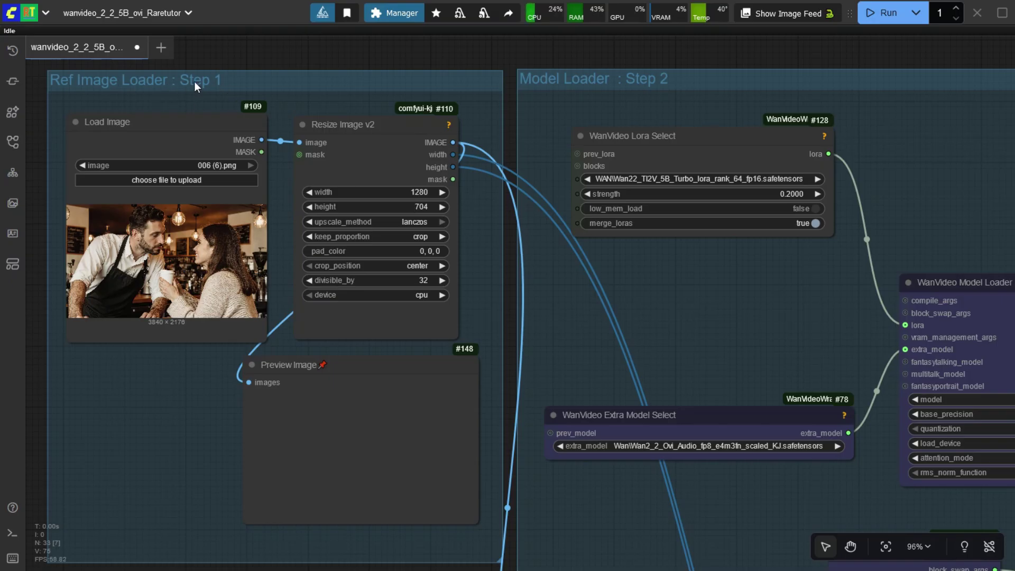
scroll(729, 245, "right", 8)
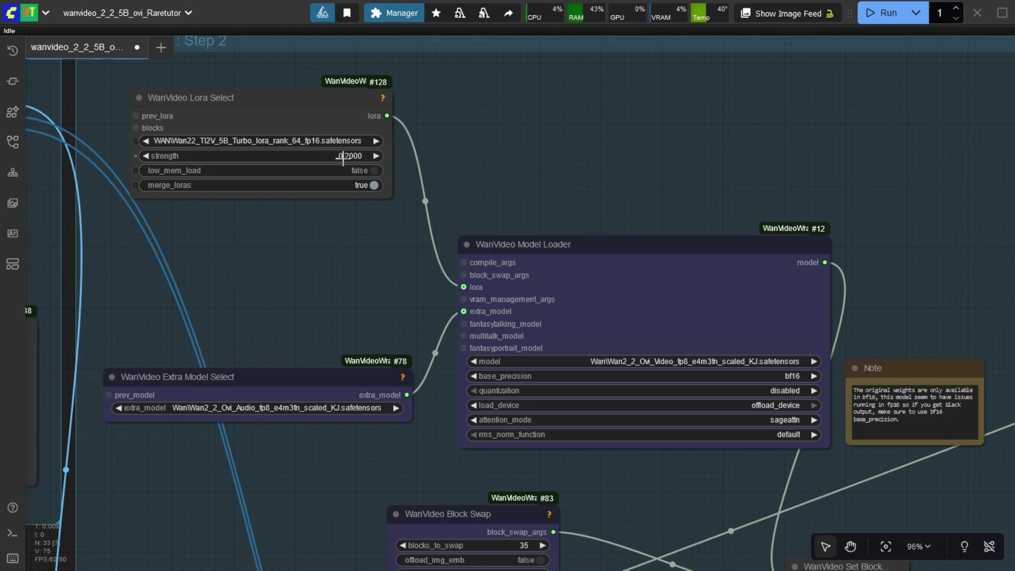
scroll(370, 185, "down", 5)
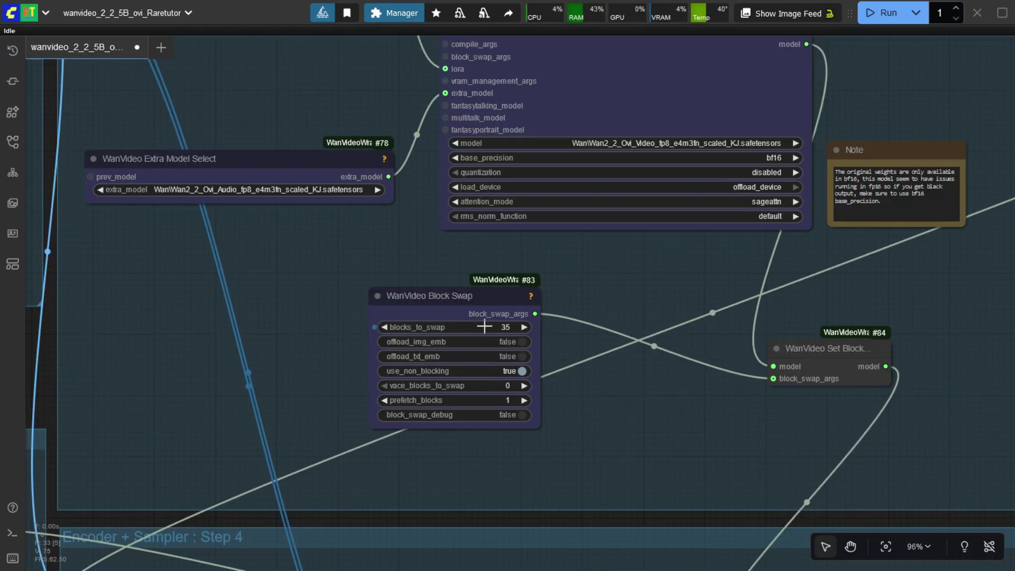
left_click_drag(959, 302, 591, 400)
left_click_drag(769, 352, 639, 395)
left_click_drag(816, 296, 804, 345)
scroll(797, 177, "up", 1)
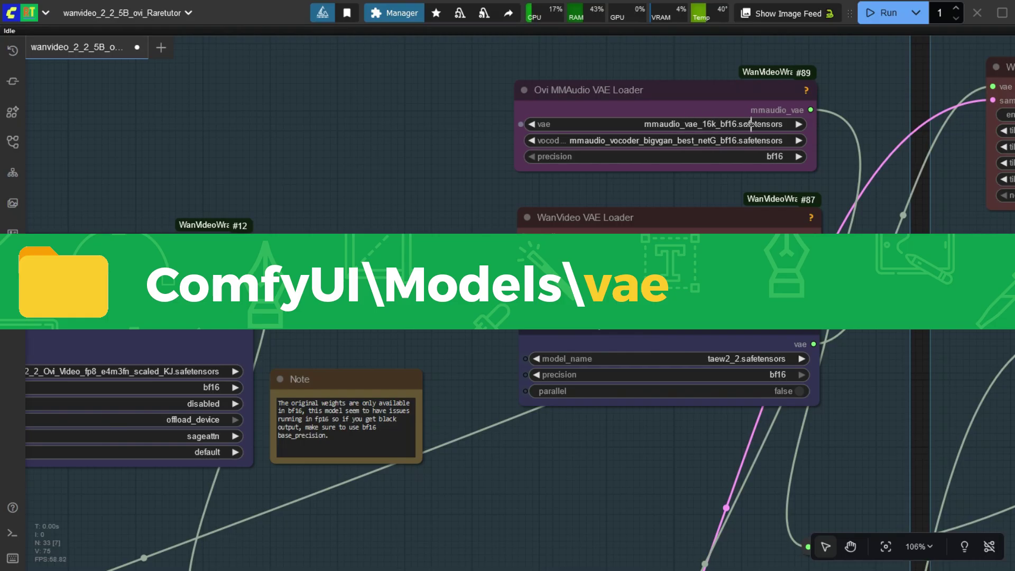
mouse_move(731, 124)
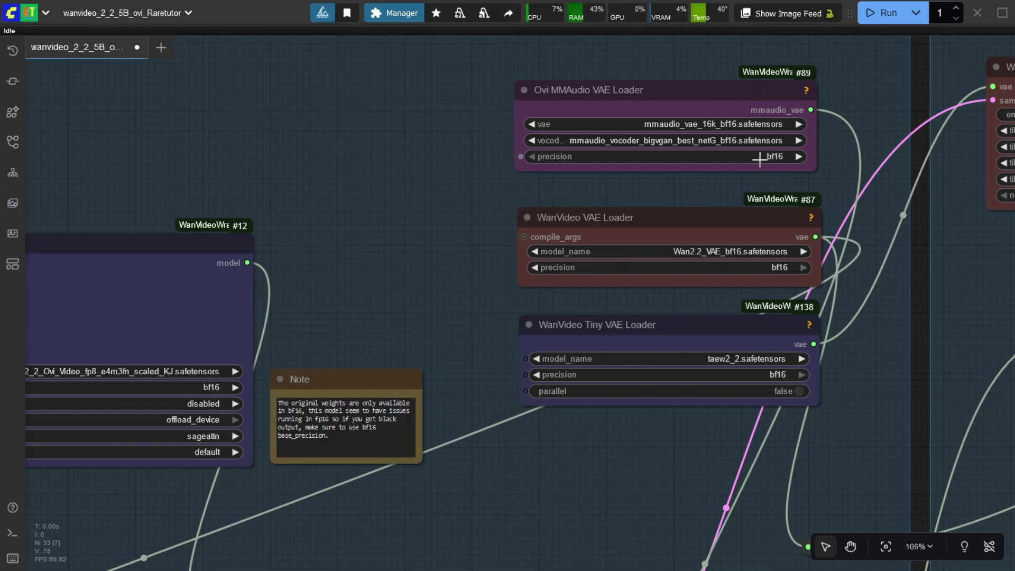
left_click_drag(874, 303, 865, 298)
scroll(865, 298, "up", 3)
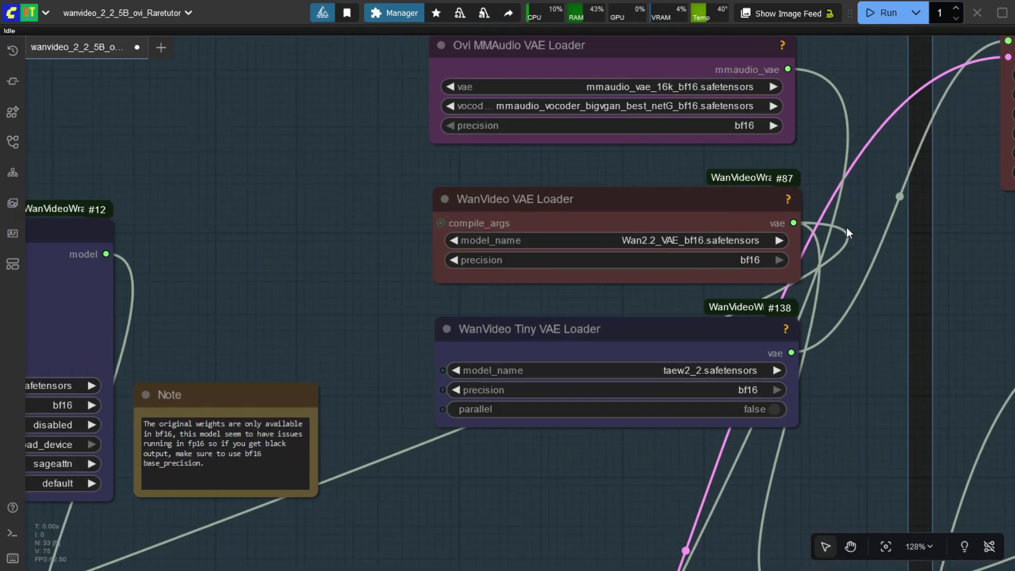
scroll(846, 209, "down", 1)
left_click_drag(834, 234, 830, 249)
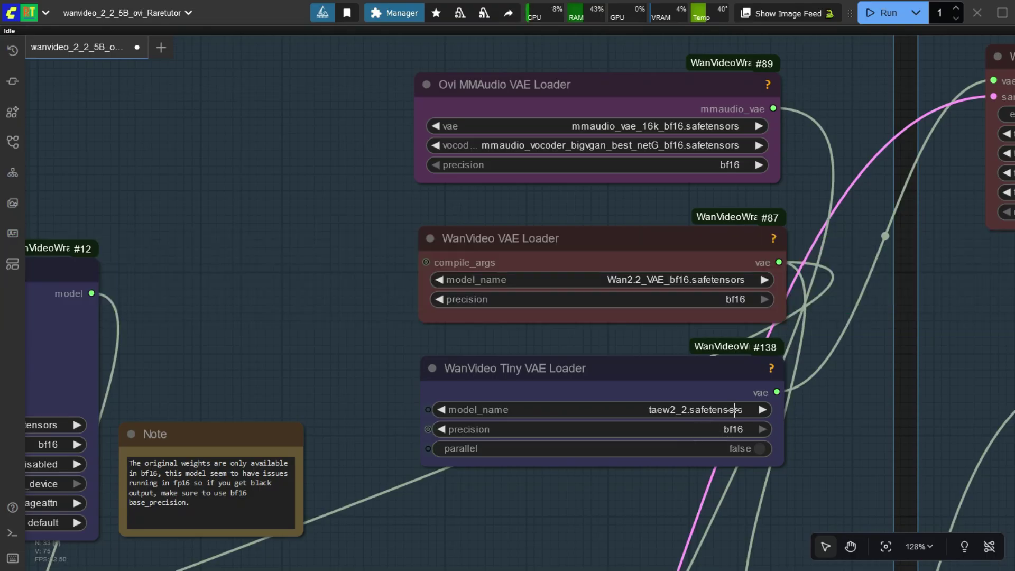
left_click_drag(539, 513, 675, 415)
scroll(682, 402, "down", 3)
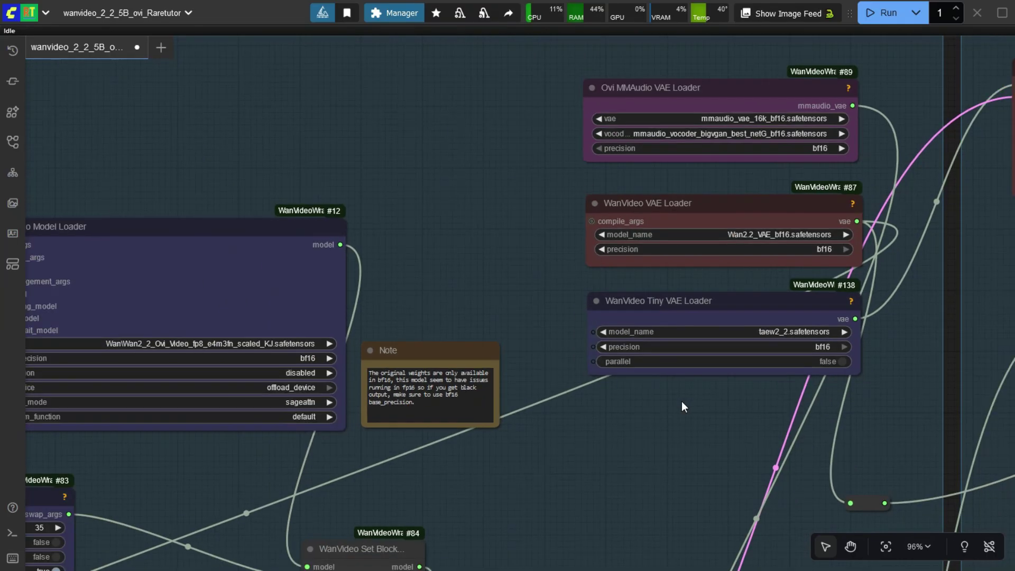
scroll(684, 401, "down", 6)
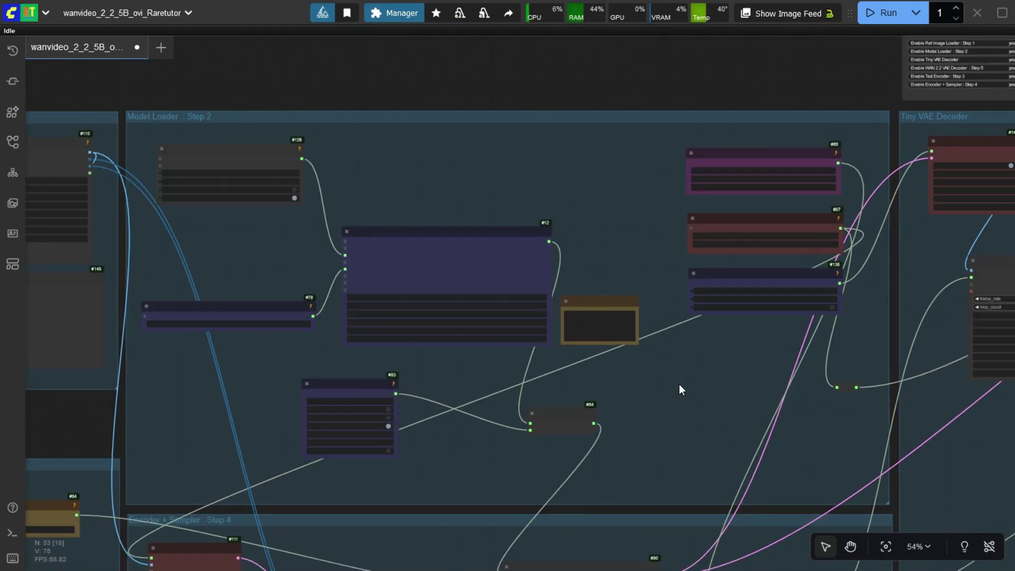
scroll(679, 384, "down", 2)
left_click_drag(494, 465, 703, 328)
left_click_drag(276, 339, 493, 265)
scroll(386, 331, "up", 4)
scroll(460, 327, "up", 3)
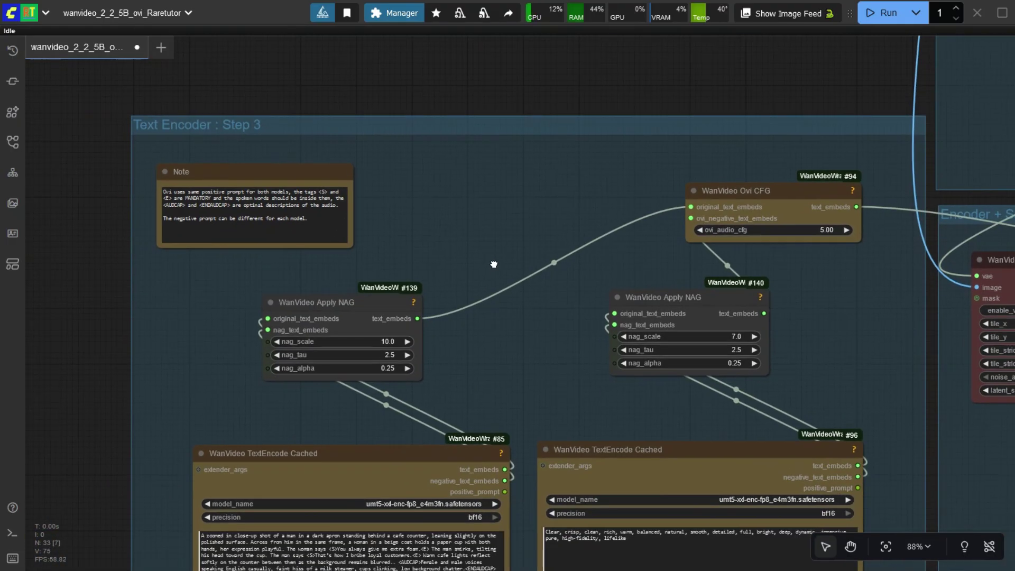
scroll(105, 168, "up", 9)
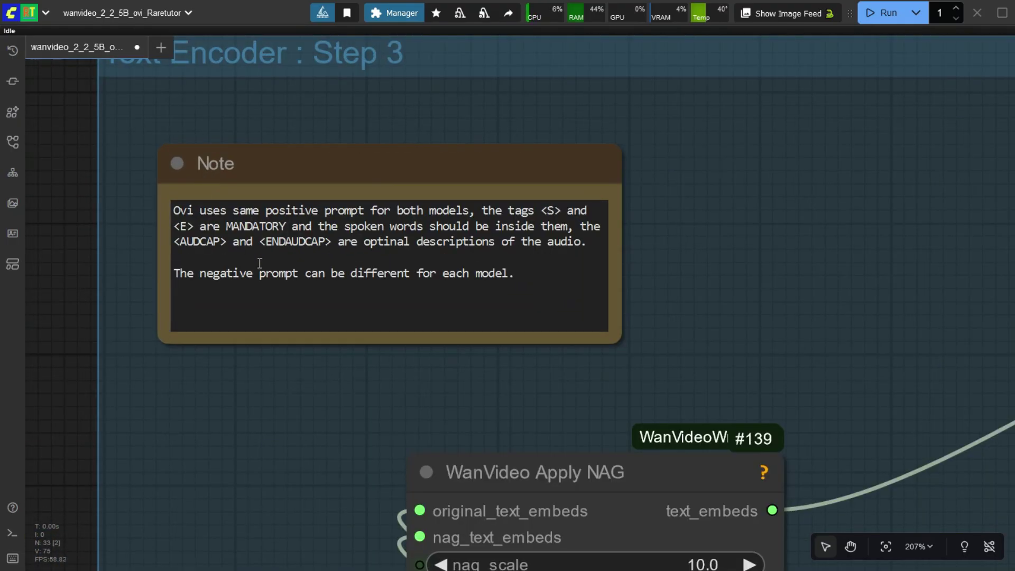
left_click_drag(465, 130, 441, 195)
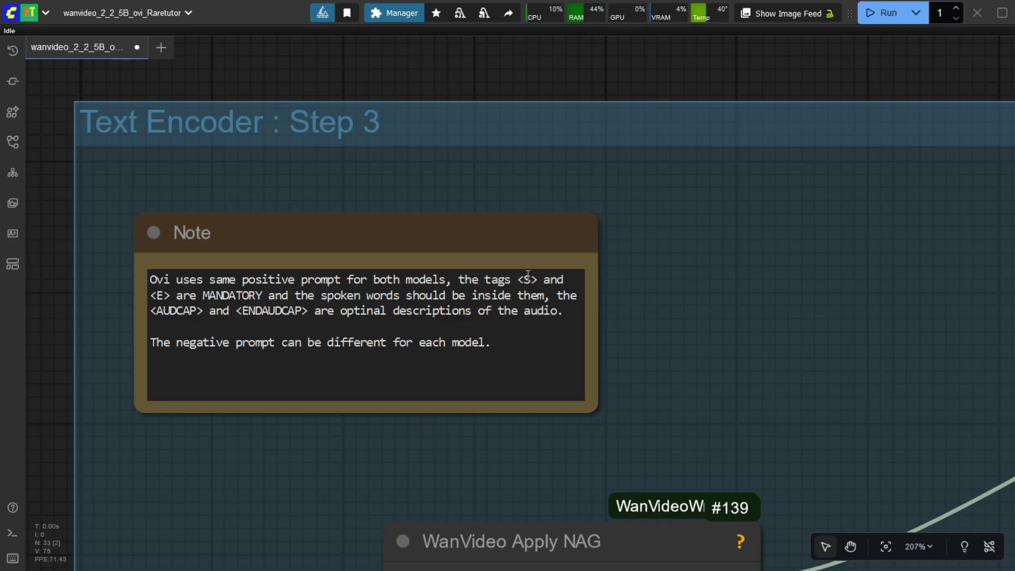
left_click_drag(514, 279, 178, 296)
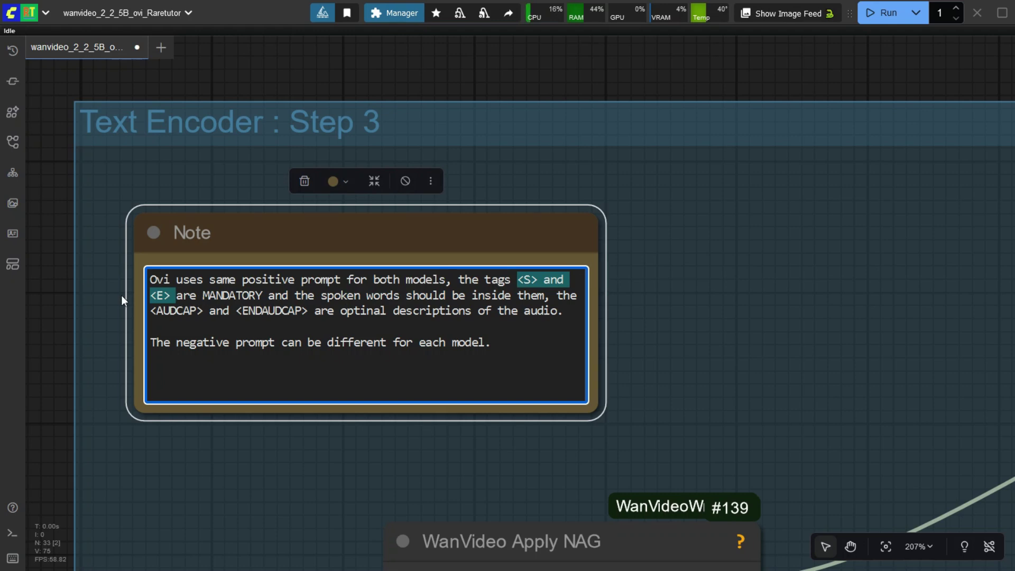
left_click(379, 315)
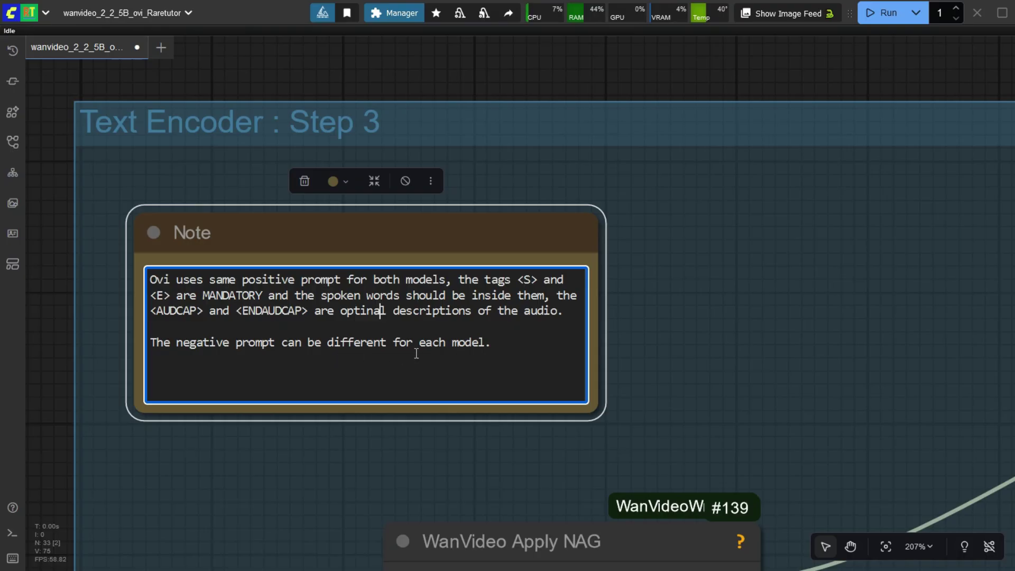
left_click(732, 344)
left_click_drag(731, 344, 673, 291)
scroll(672, 290, "down", 2)
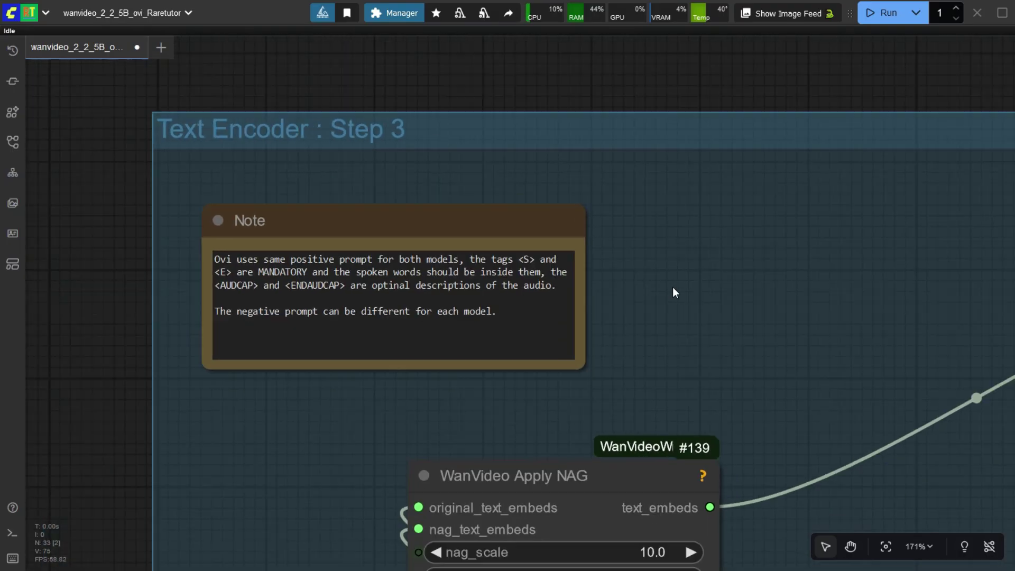
scroll(777, 349, "down", 2)
left_click_drag(768, 347, 692, 274)
left_click_drag(791, 519, 544, 188)
scroll(544, 189, "down", 1)
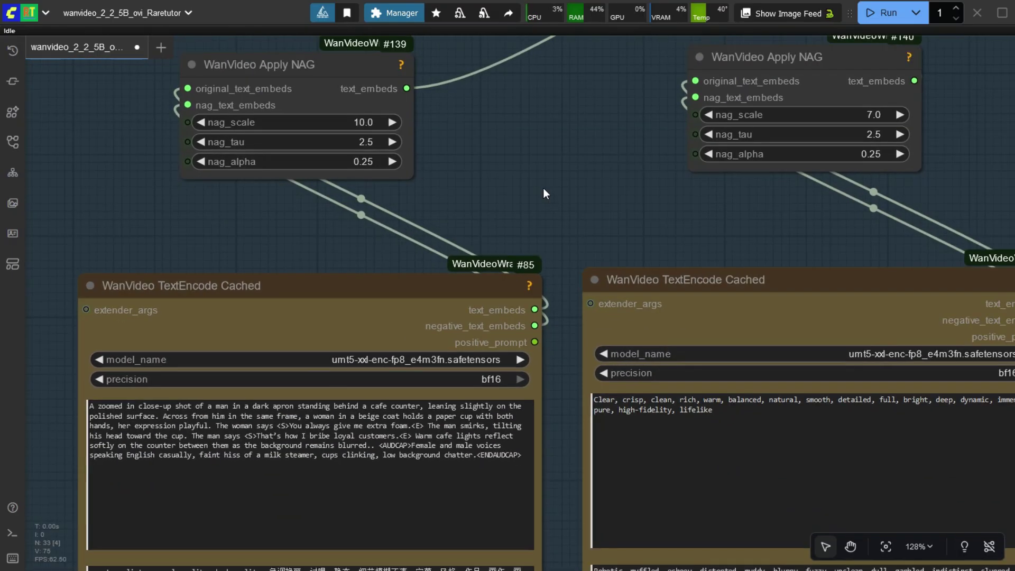
- Pan over the TextEncode Cached nodes to read the cafe prompt and negative prompt fields
scroll(544, 188, "down", 1)
left_click_drag(614, 239, 563, 192)
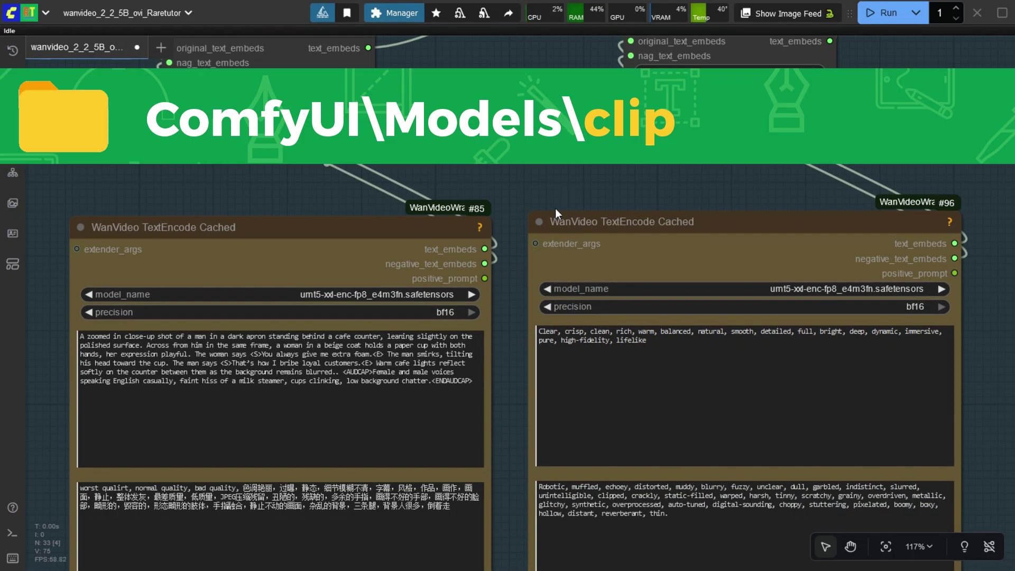
scroll(519, 350, "down", 3)
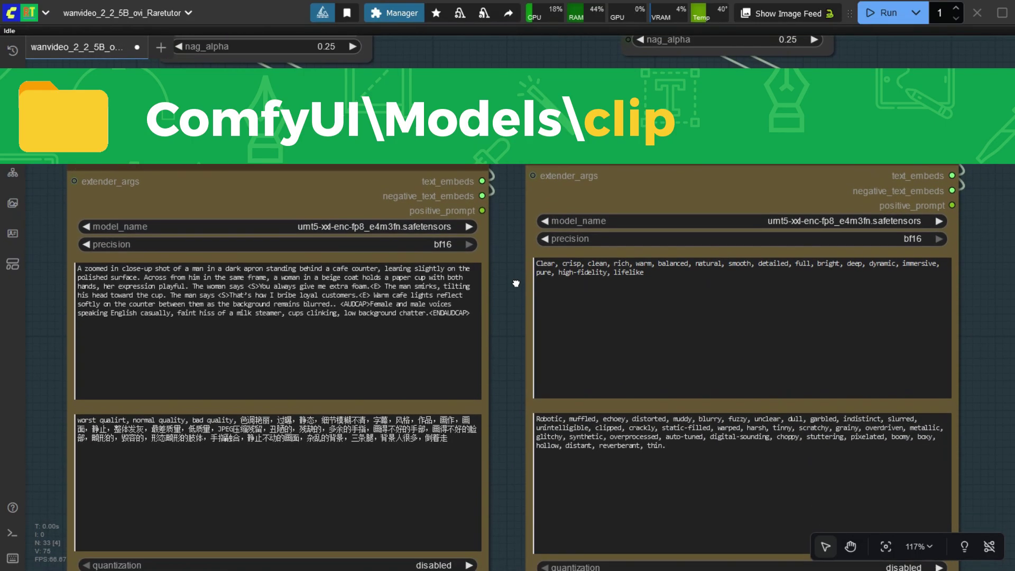
left_click_drag(513, 350, 514, 327)
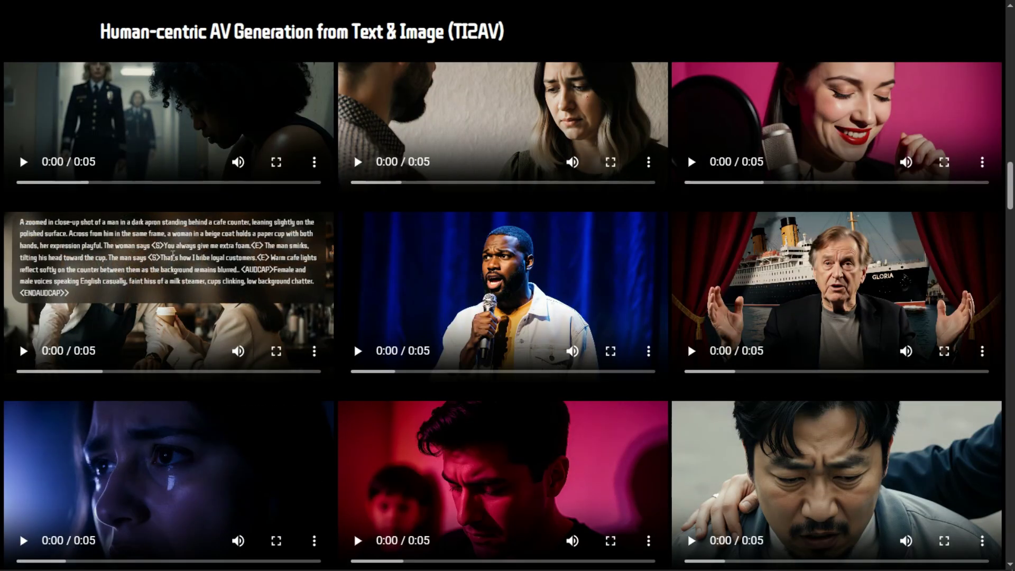
- Copy the cafe video's full prompt caption from the Ovi project page
left_click_drag(77, 294, 21, 222)
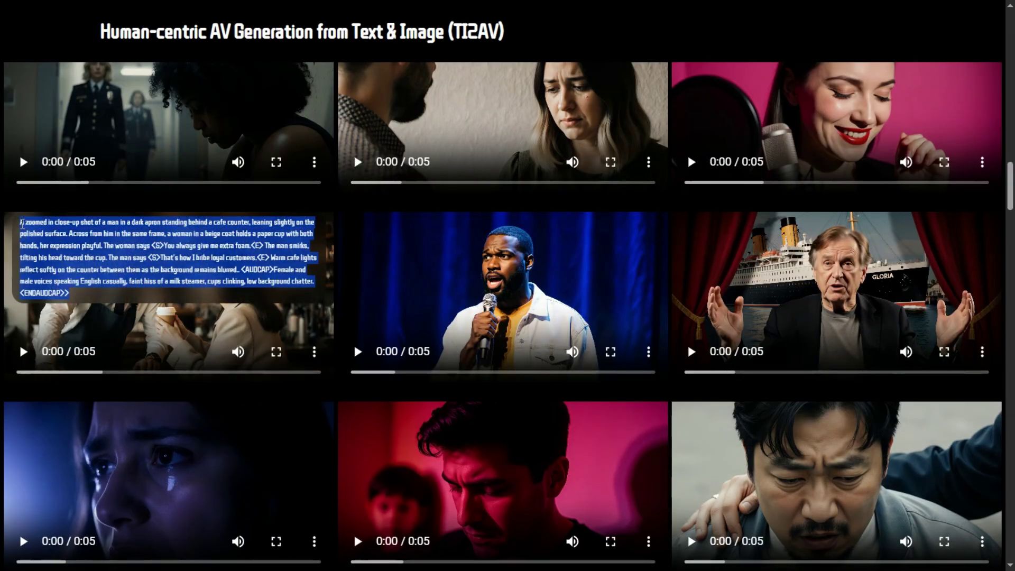
right_click(100, 250)
left_click(174, 257)
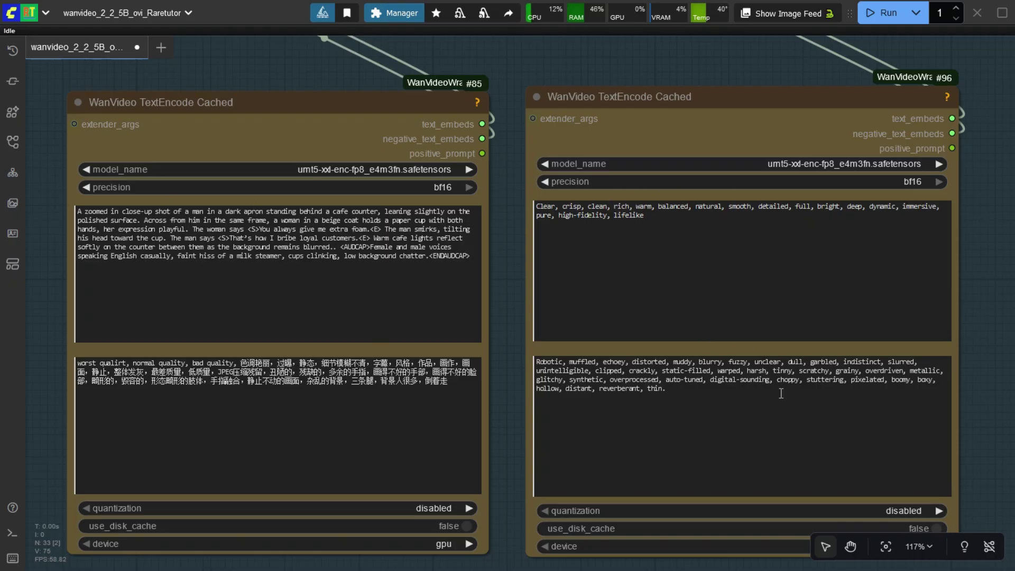
scroll(625, 422, "down", 1)
scroll(594, 245, "up", 5)
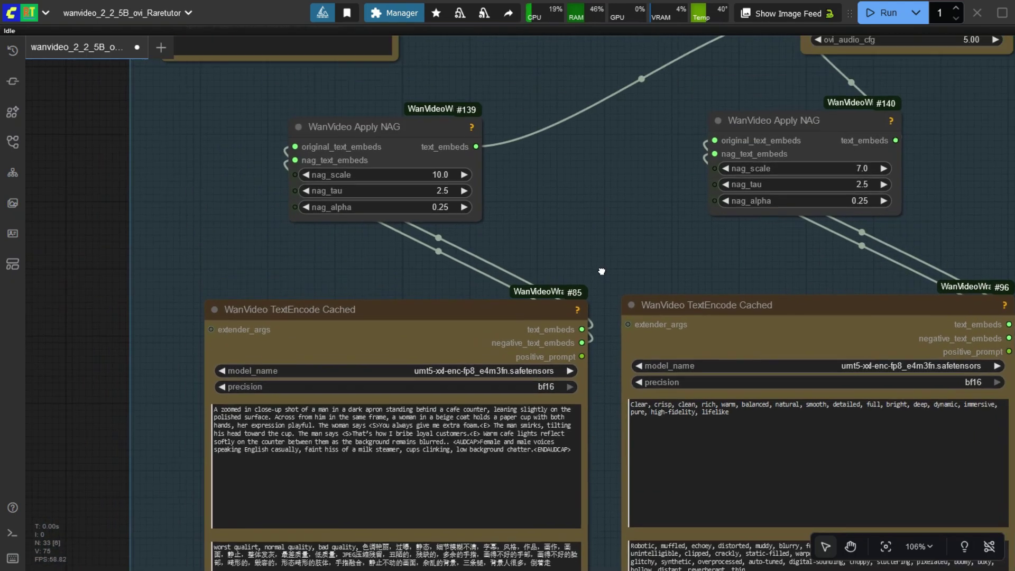
scroll(431, 220, "up", 2)
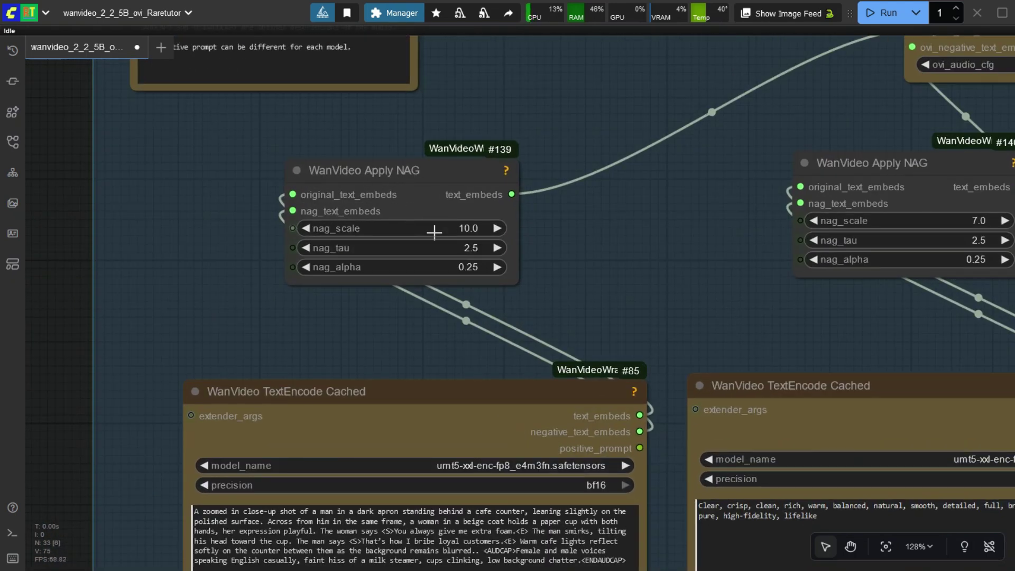
left_click_drag(706, 275, 400, 295)
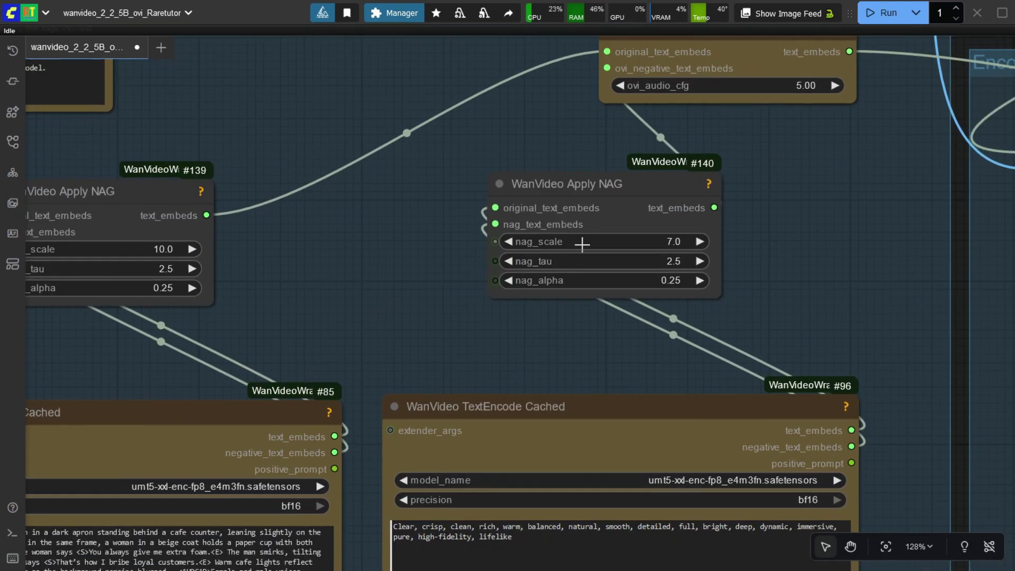
left_click_drag(320, 224, 495, 218)
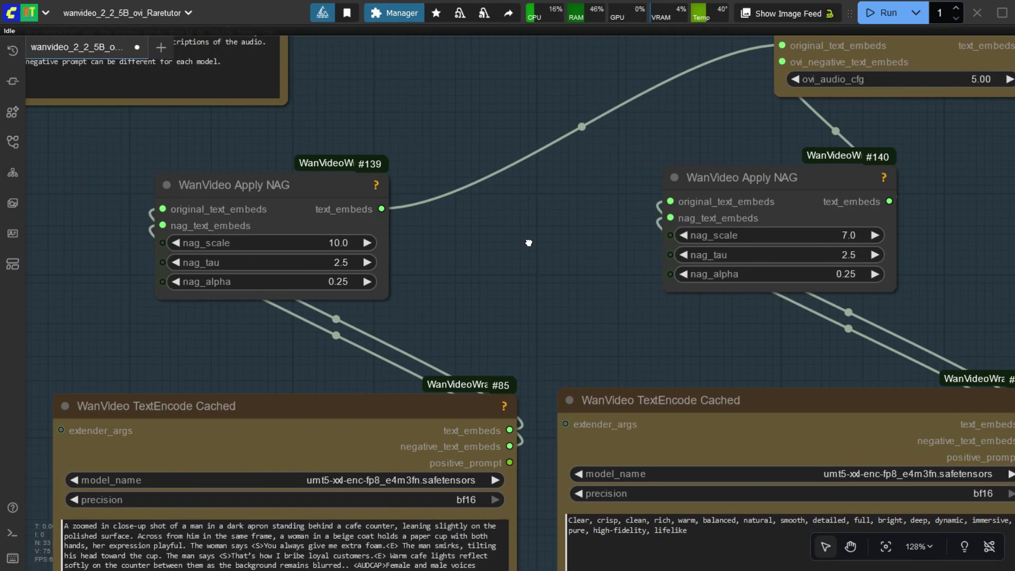
left_click_drag(469, 293, 383, 326)
left_click_drag(869, 238, 783, 290)
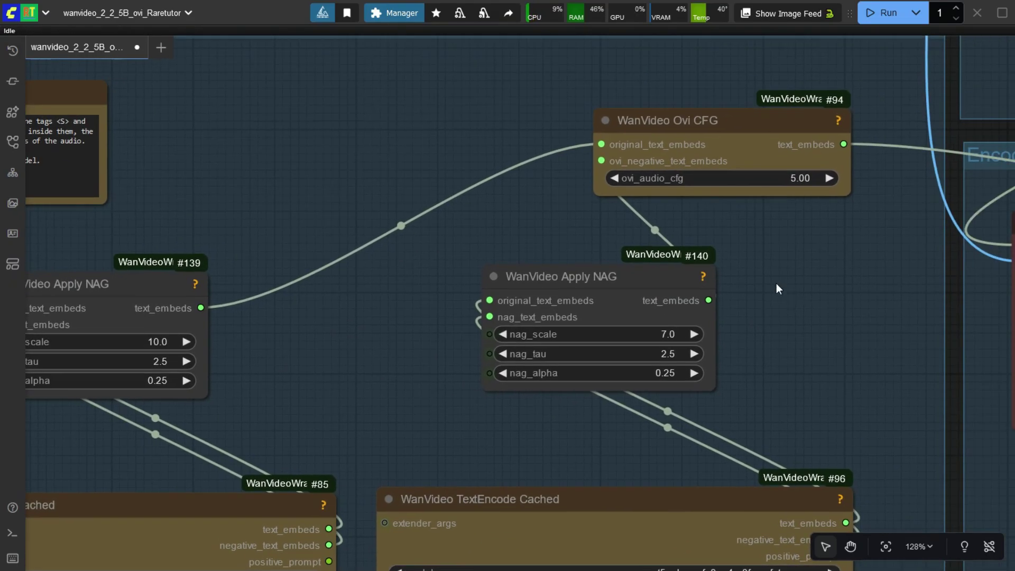
scroll(777, 226, "up", 2)
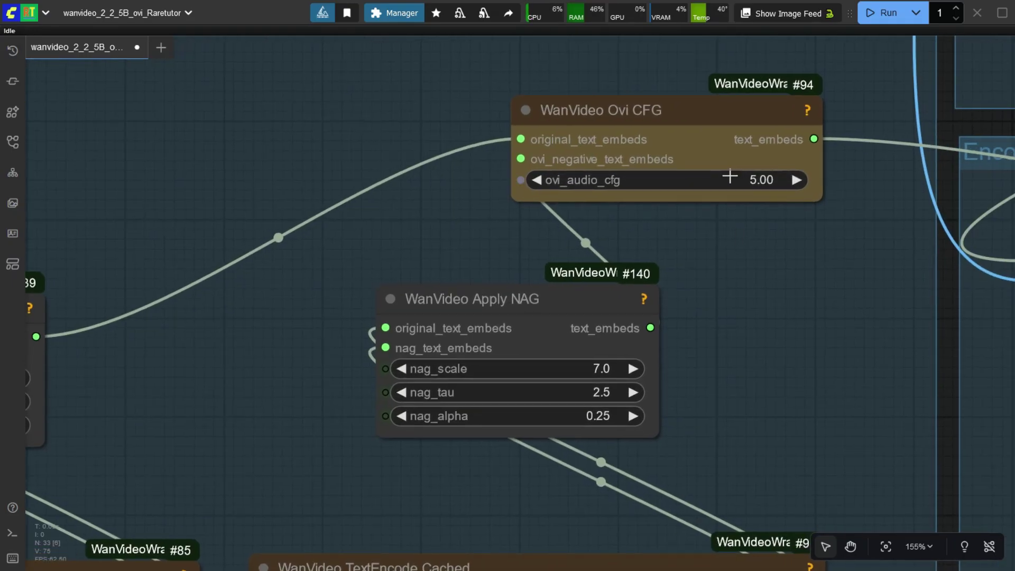
scroll(730, 176, "down", 3)
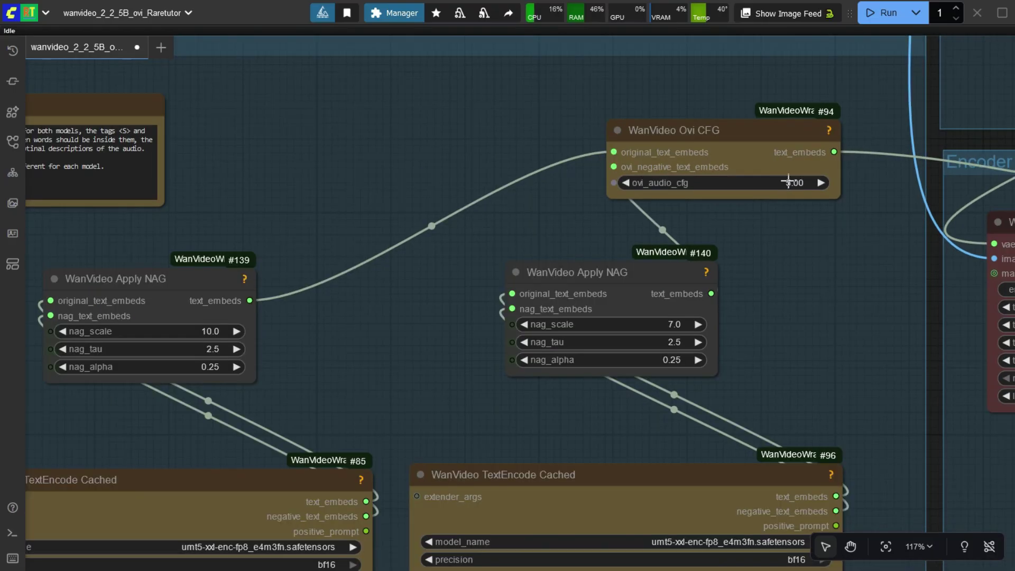
scroll(791, 183, "down", 5)
scroll(836, 291, "down", 2)
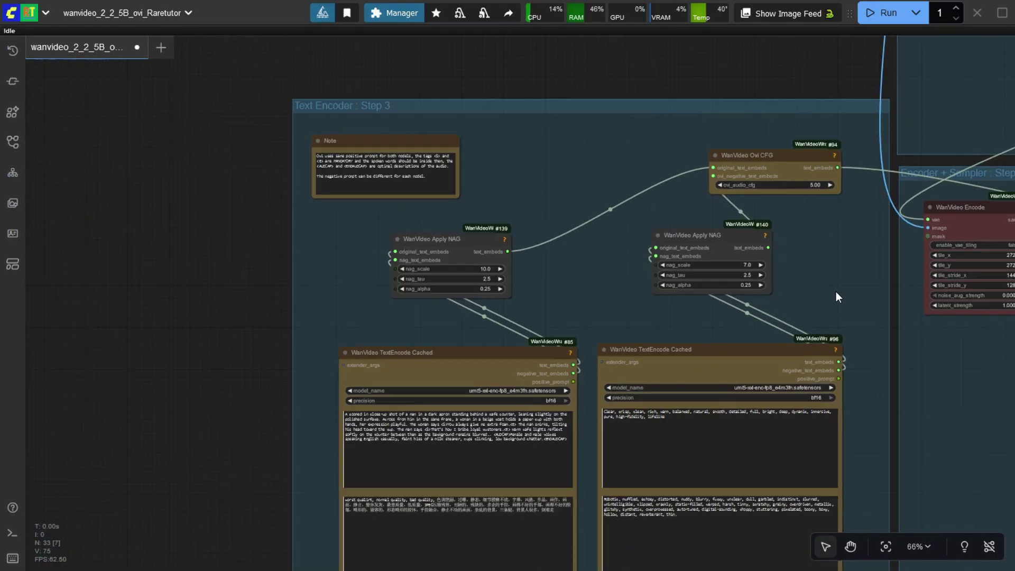
left_click_drag(833, 315, 431, 453)
left_click_drag(607, 257, 518, 512)
left_click_drag(572, 329, 482, 221)
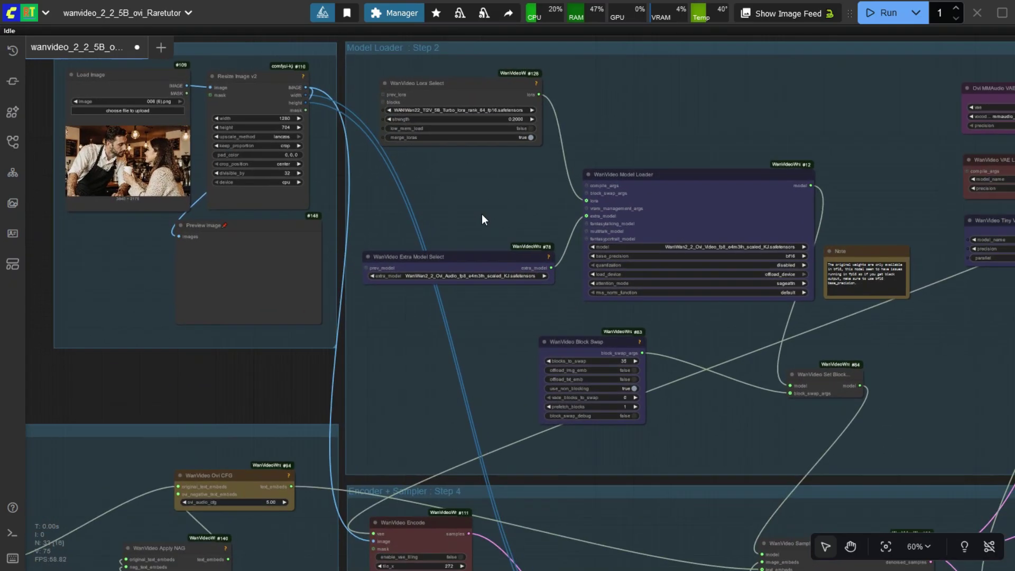
left_click_drag(739, 467, 680, 128)
scroll(506, 226, "up", 4)
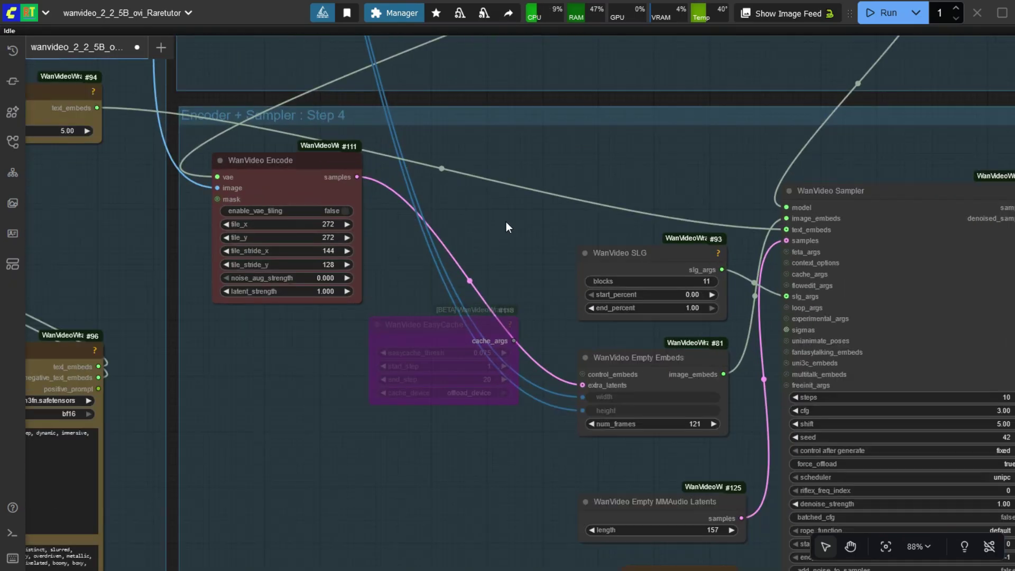
scroll(522, 272, "up", 3)
left_click_drag(680, 301, 572, 289)
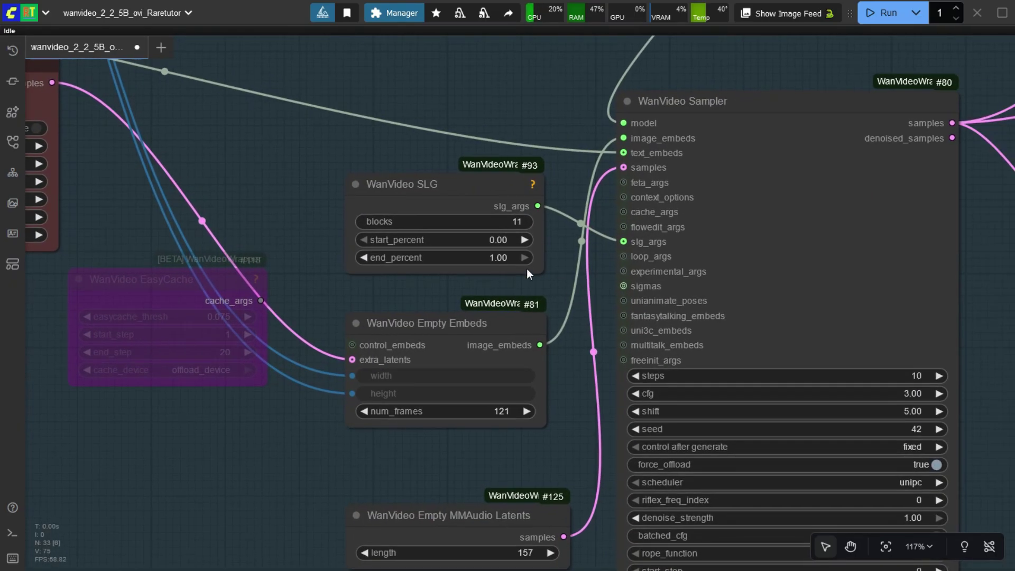
left_click_drag(513, 144, 750, 188)
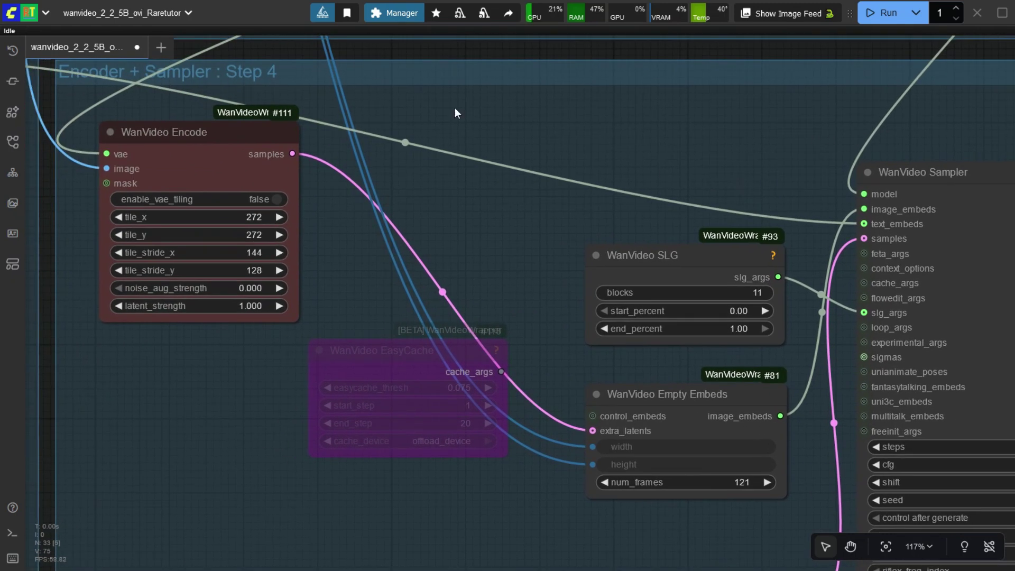
scroll(645, 211, "up", 2)
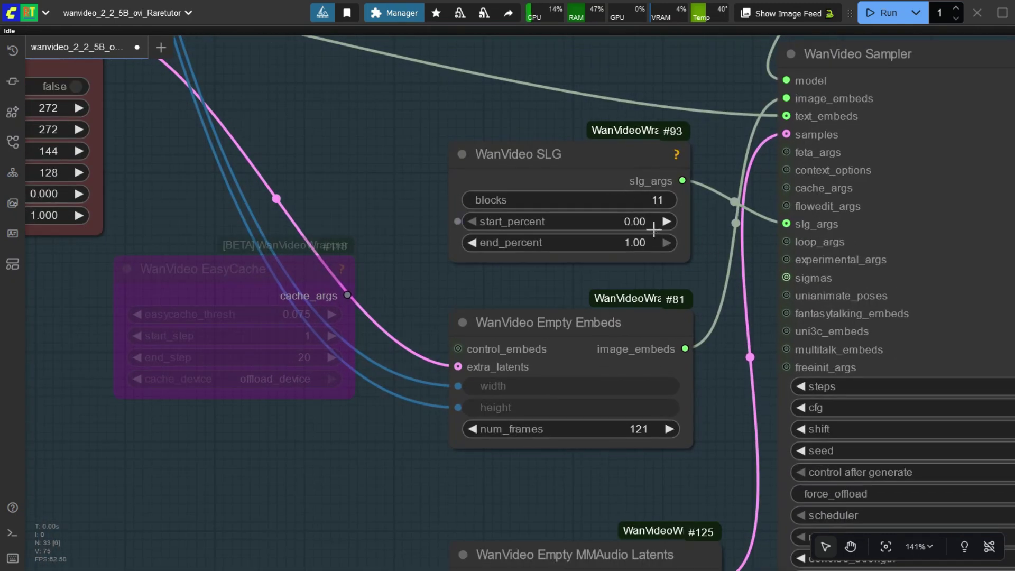
left_click_drag(707, 284, 647, 213)
left_click_drag(550, 406, 499, 326)
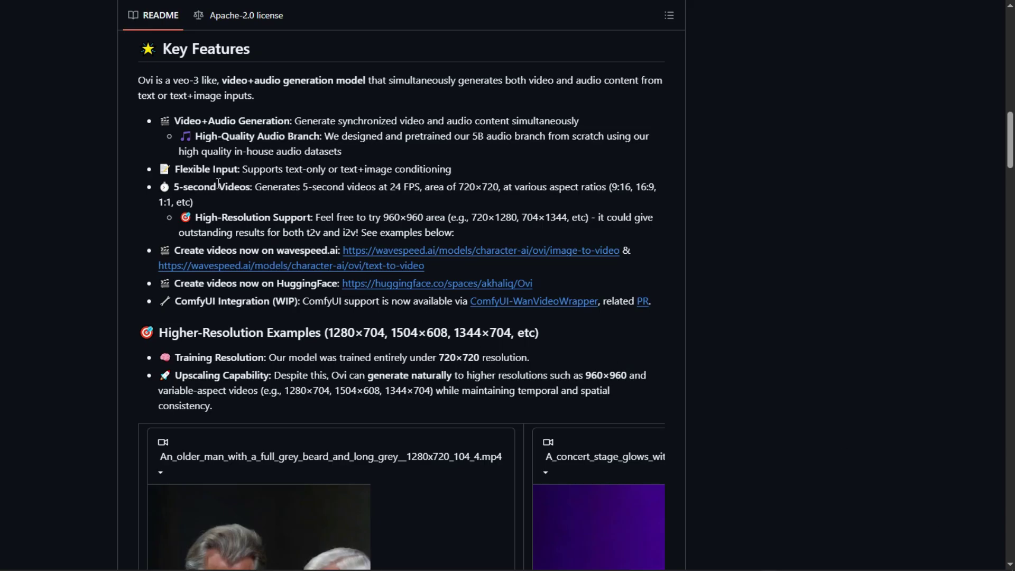
left_click_drag(172, 189, 206, 201)
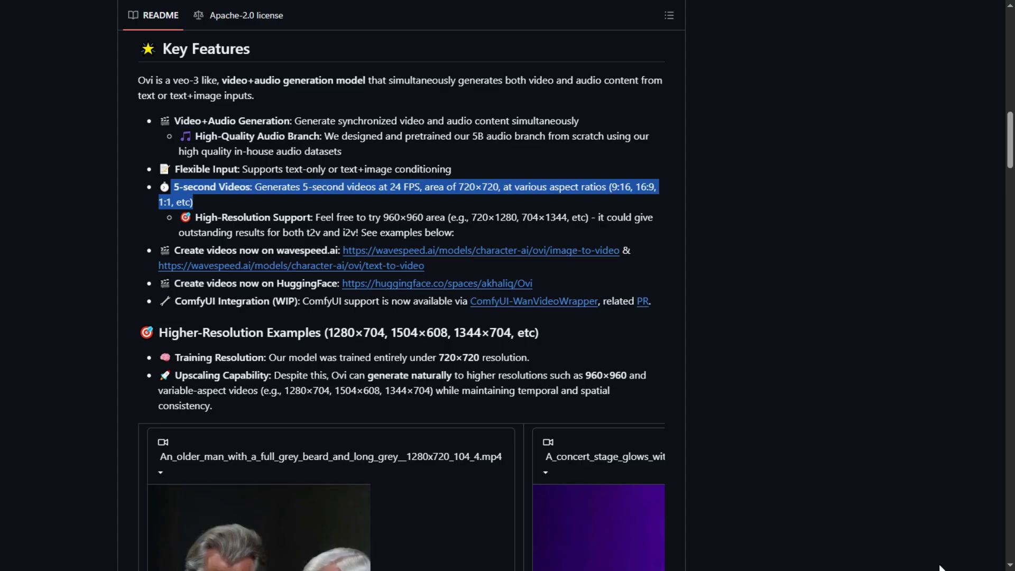
scroll(888, 487, "up", 3)
scroll(788, 402, "down", 10)
scroll(735, 361, "down", 8)
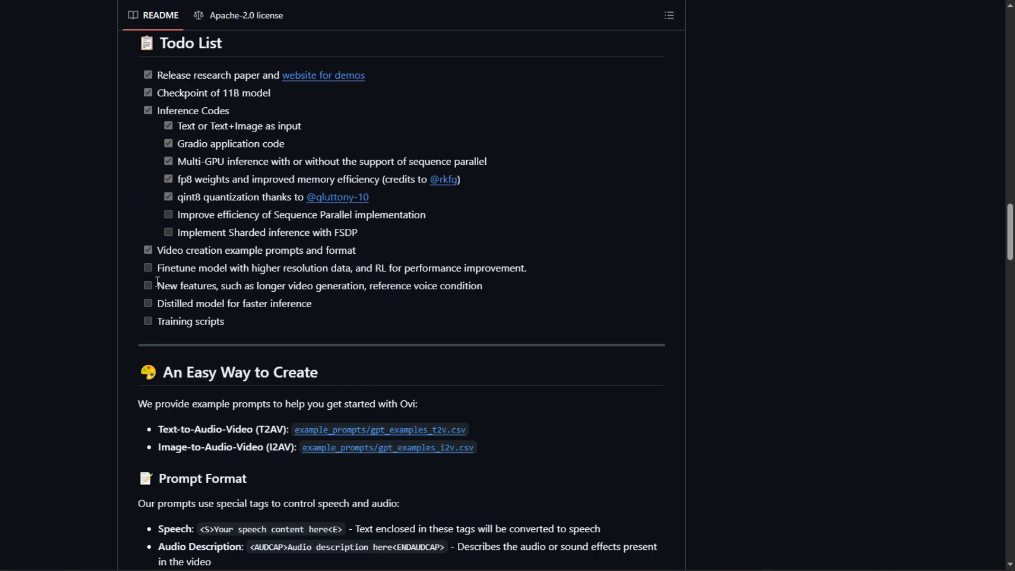
left_click_drag(157, 282, 490, 295)
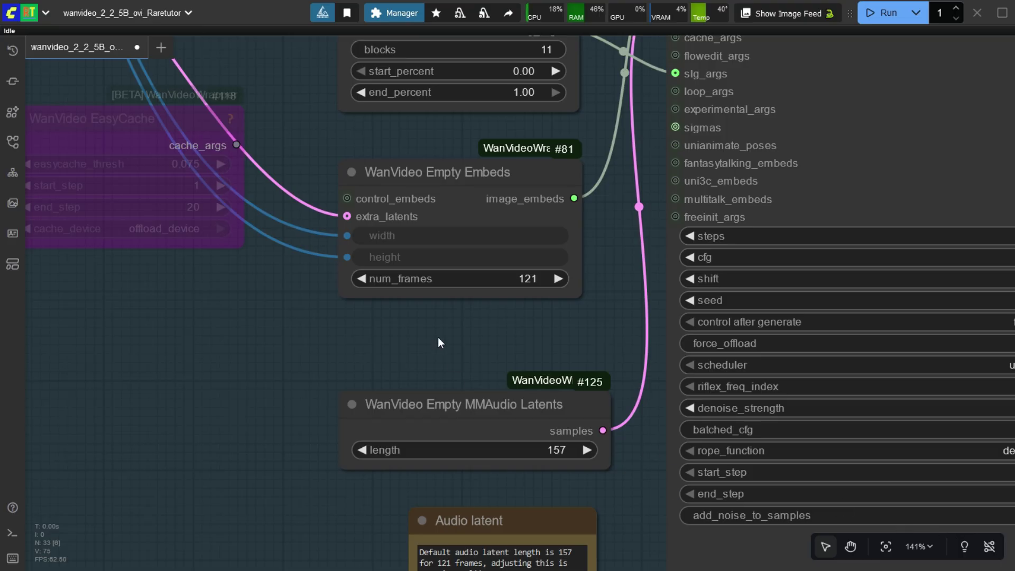
- Widen the Audio latent note until its text fits on two lines
scroll(423, 336, "down", 3)
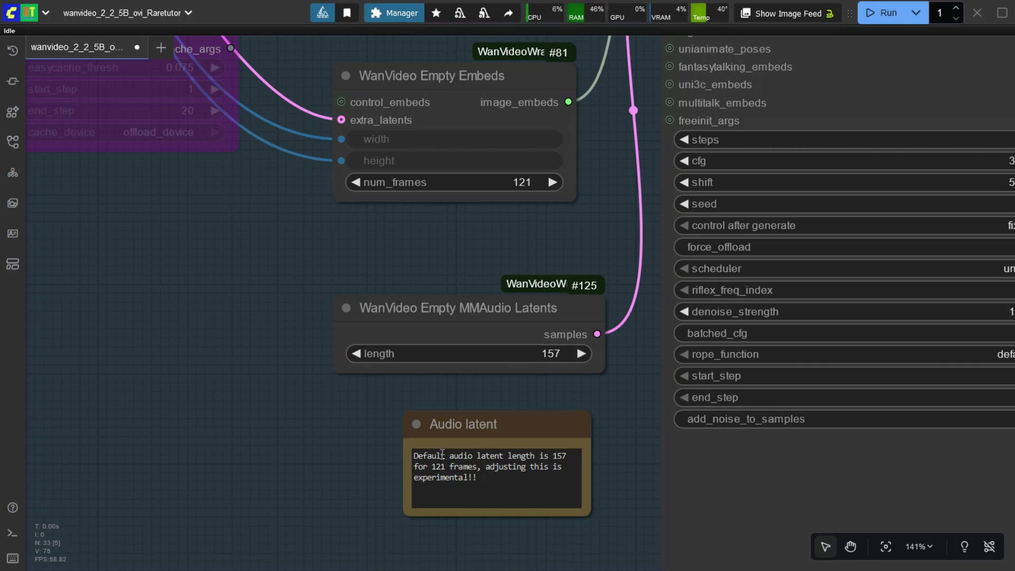
left_click_drag(589, 511, 612, 511)
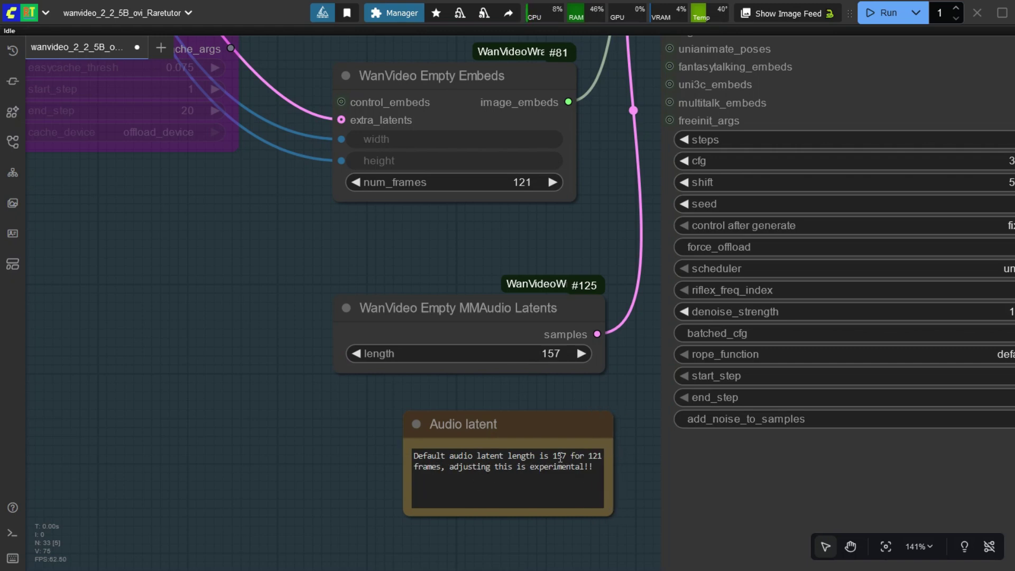
scroll(300, 414, "down", 5)
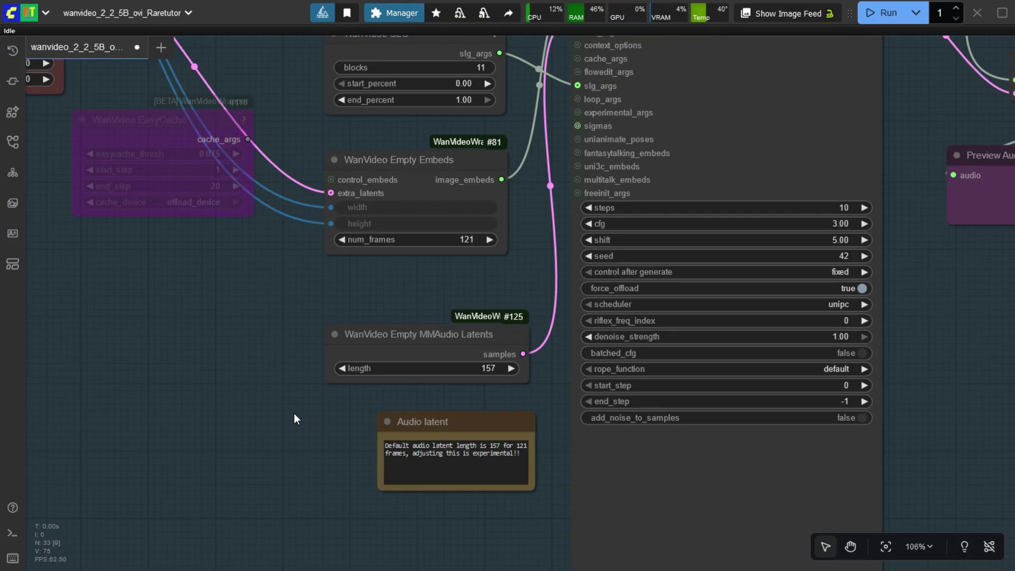
- Bring the WanVideo Sampler into view and pull a new link from its cache_args input
left_click_drag(939, 332, 782, 458)
left_click_drag(681, 267, 685, 184)
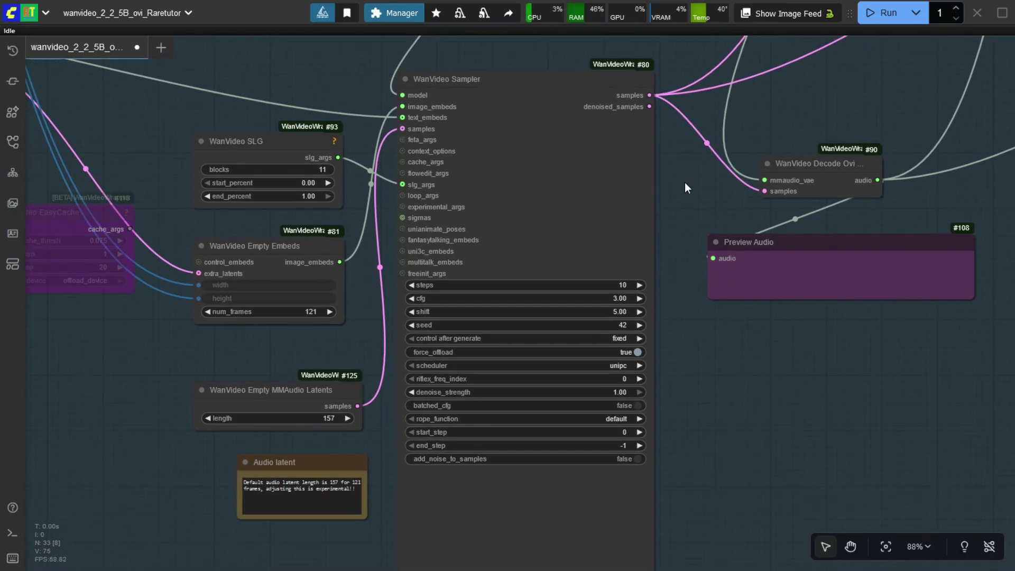
left_click_drag(702, 360, 706, 356)
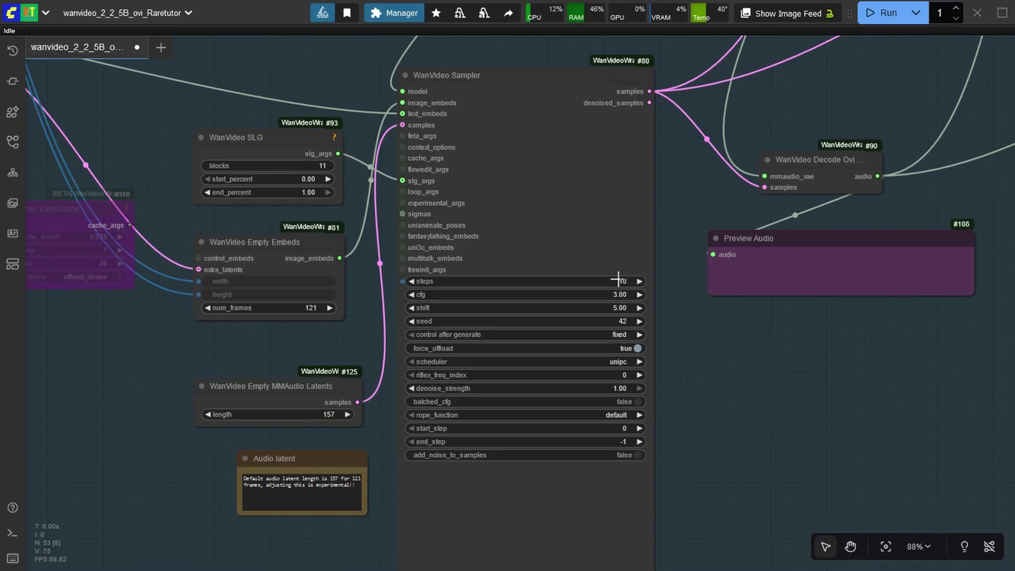
left_click_drag(402, 158, 754, 354)
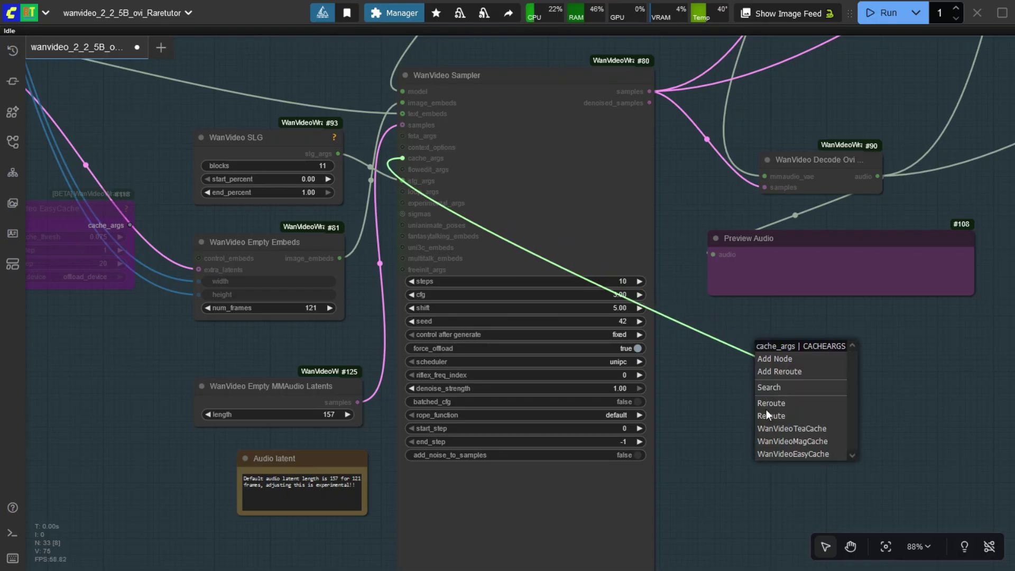
left_click(813, 454)
left_click_drag(847, 361, 826, 355)
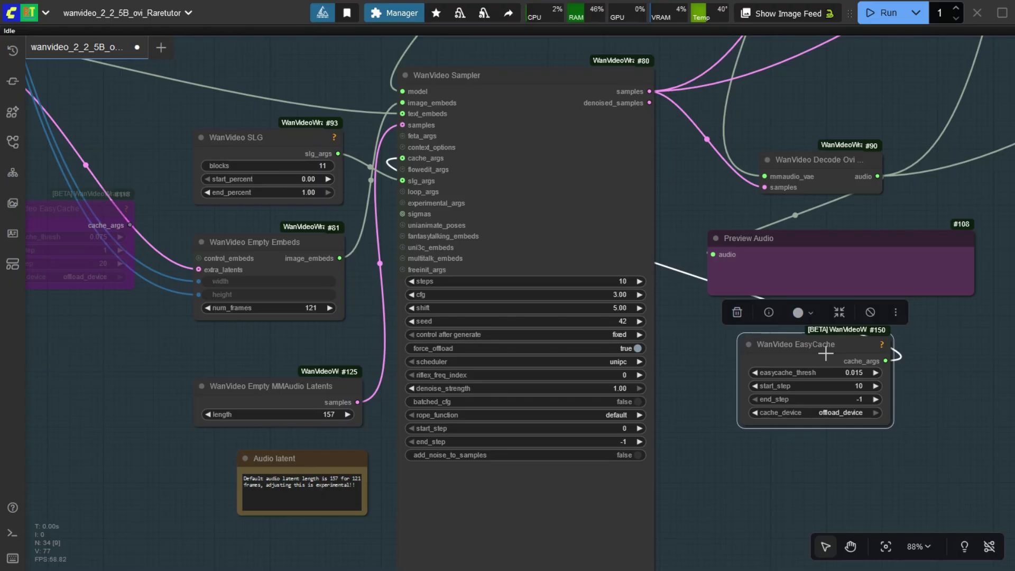
left_click(737, 312)
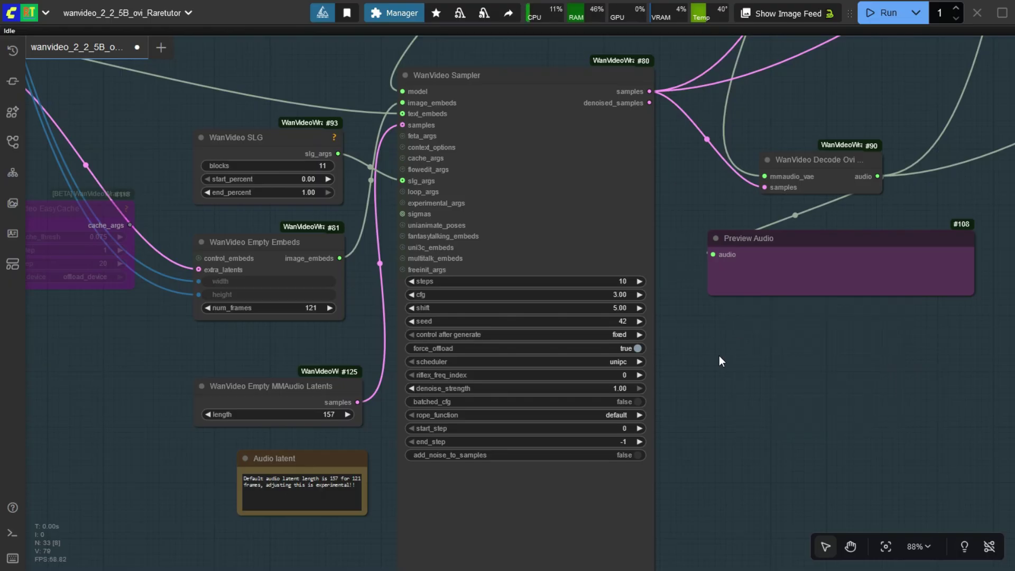
scroll(664, 306, "down", 1)
scroll(664, 306, "right", 1)
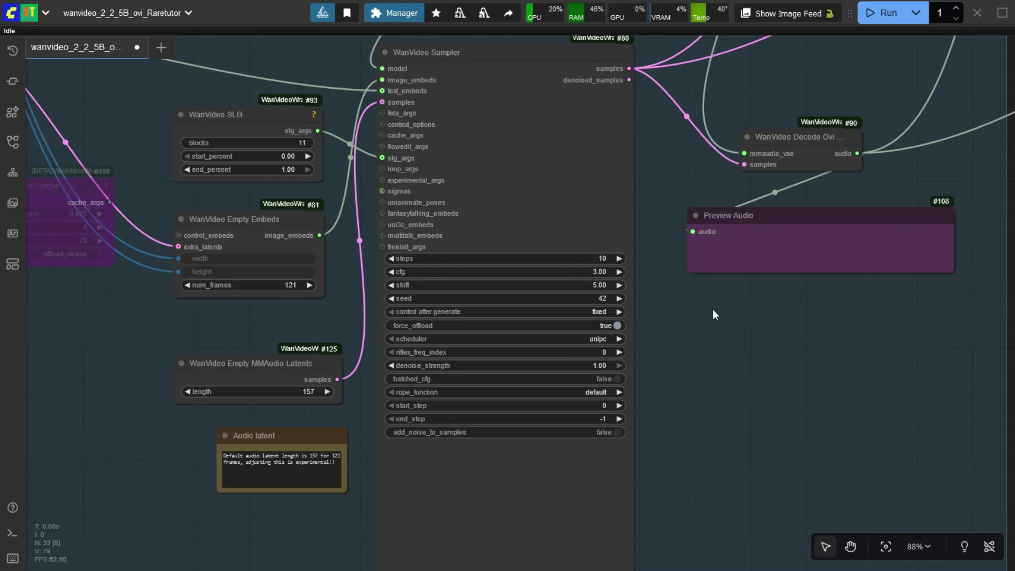
left_click_drag(713, 315, 712, 340)
scroll(711, 340, "down", 5)
left_click_drag(733, 394, 734, 371)
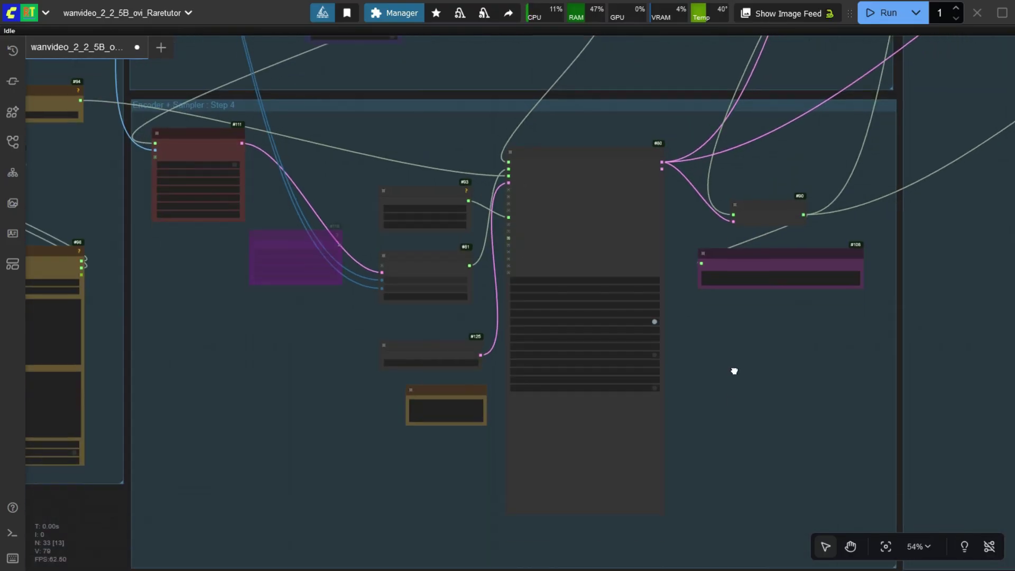
scroll(741, 341, "up", 2)
left_click_drag(811, 315, 795, 459)
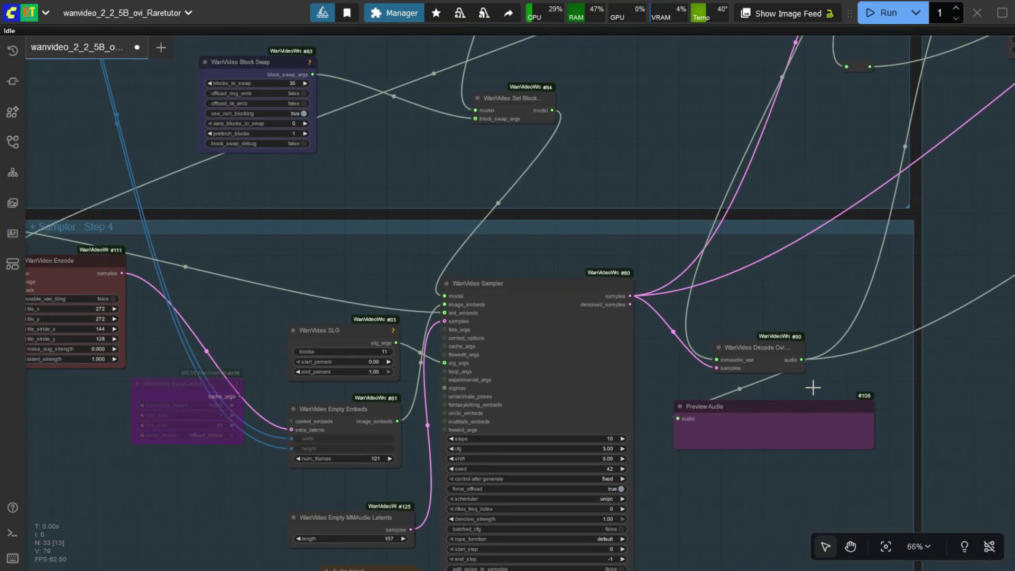
left_click_drag(854, 282, 669, 435)
mouse_move(811, 335)
left_mouse_down()
mouse_move(709, 469)
mouse_move(588, 563)
left_mouse_up()
left_click_drag(732, 277, 508, 283)
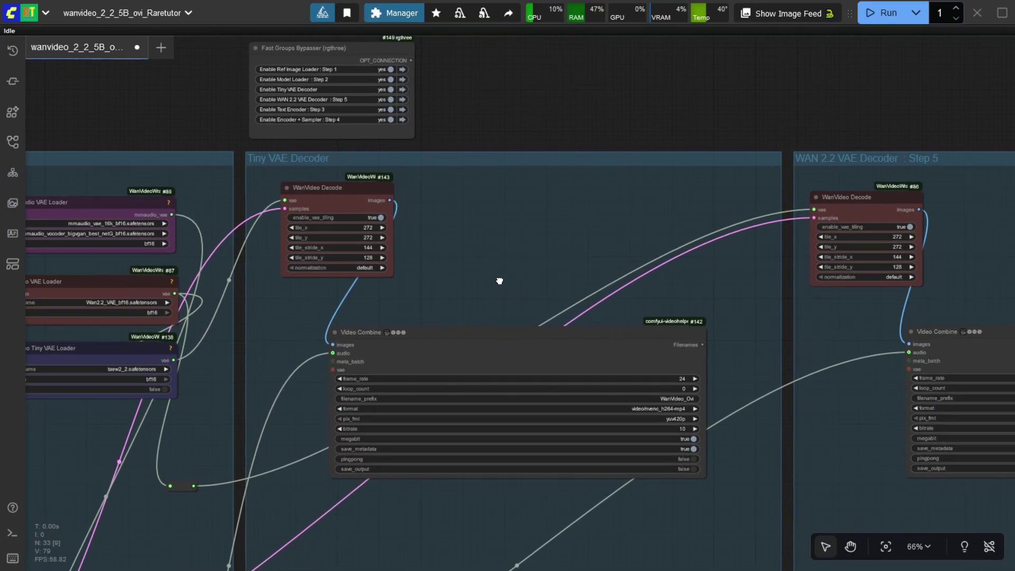
left_click_drag(722, 238, 658, 210)
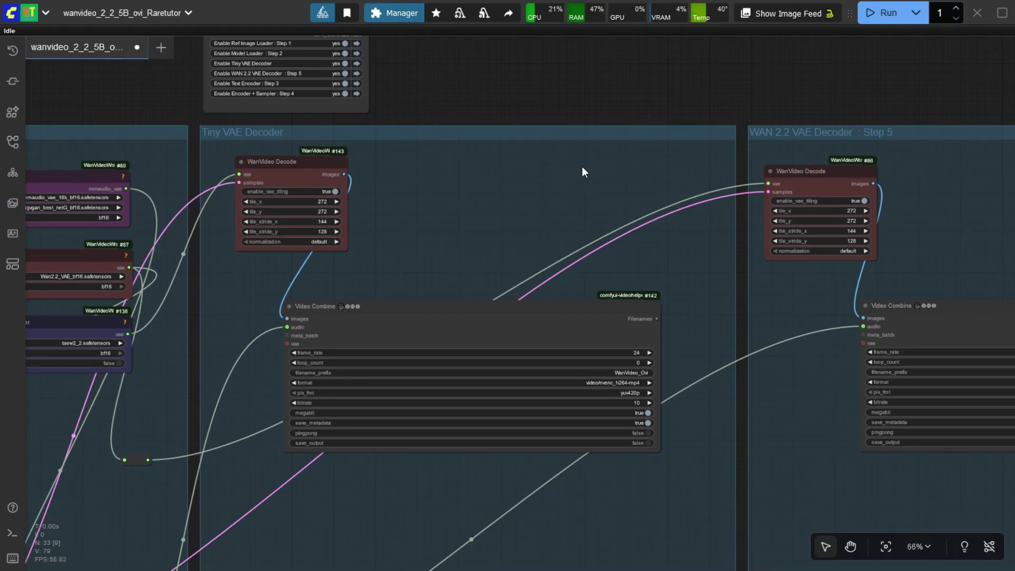
left_click_drag(377, 239, 489, 229)
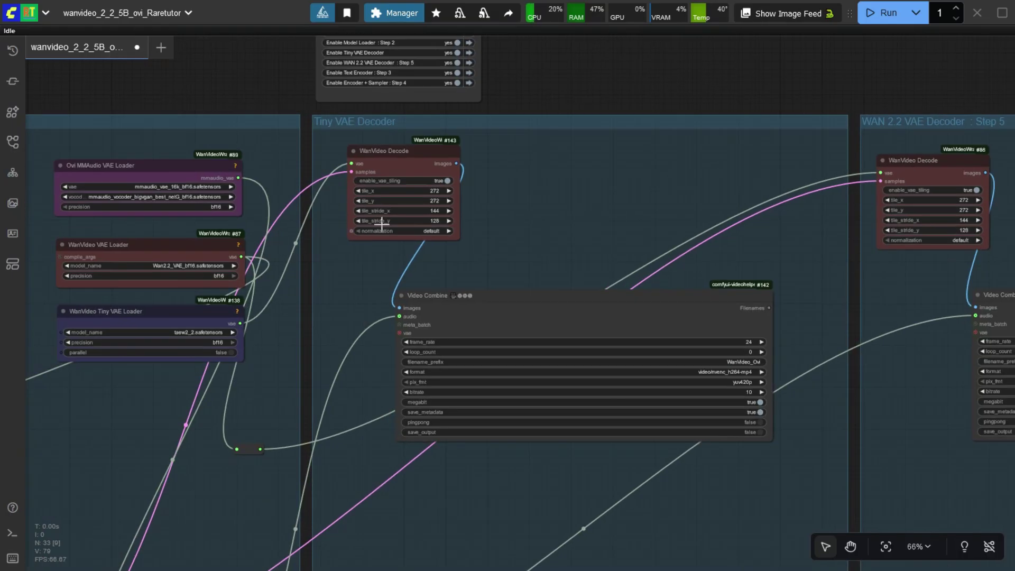
scroll(632, 248, "up", 1)
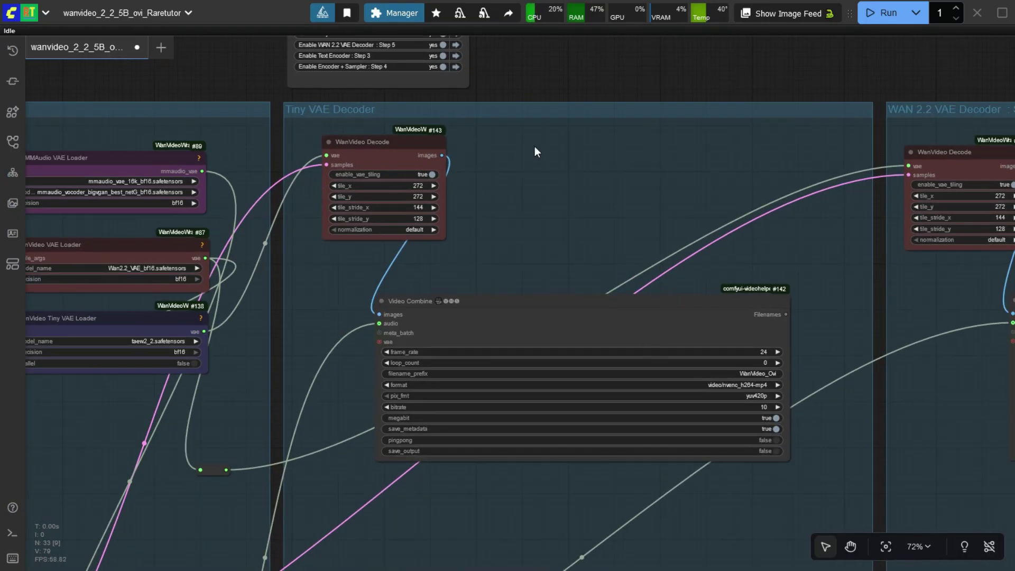
left_click_drag(538, 152, 569, 199)
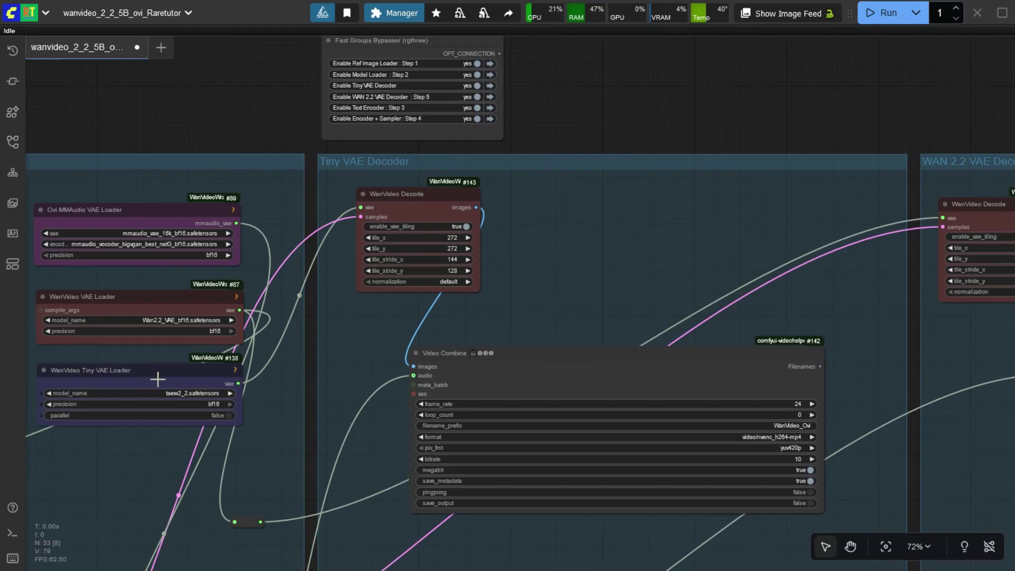
scroll(597, 306, "down", 3)
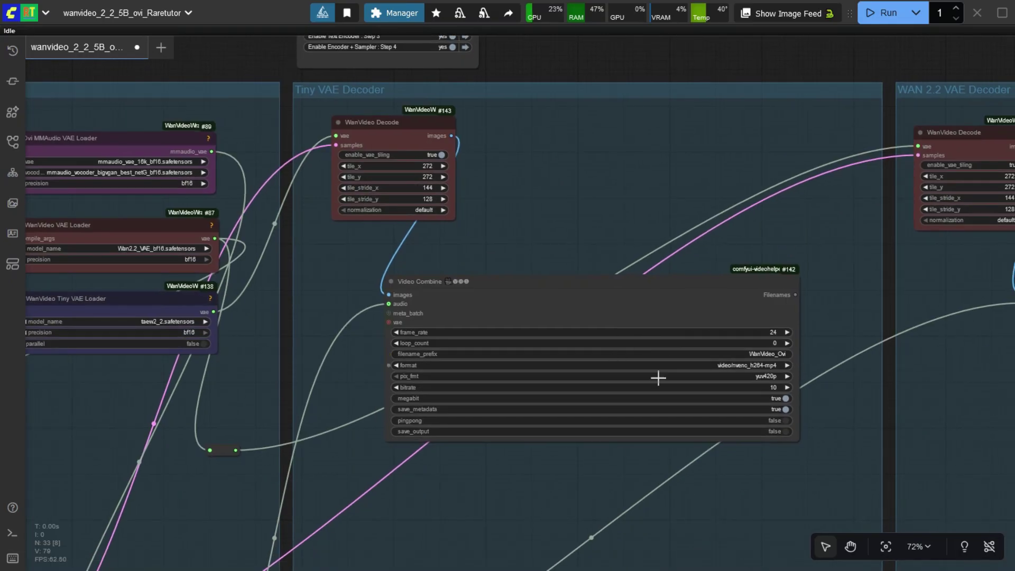
scroll(608, 344, "right", 2)
scroll(485, 198, "up", 4)
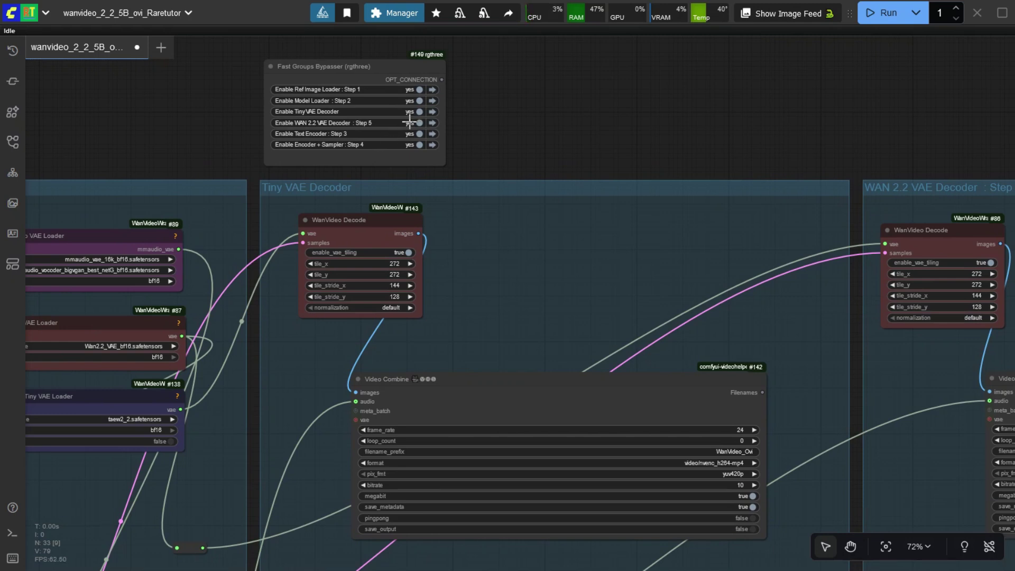
- Set save_output to true on the WAN 2.2 Video Combine node
scroll(930, 261, "down", 5)
scroll(931, 261, "right", 15)
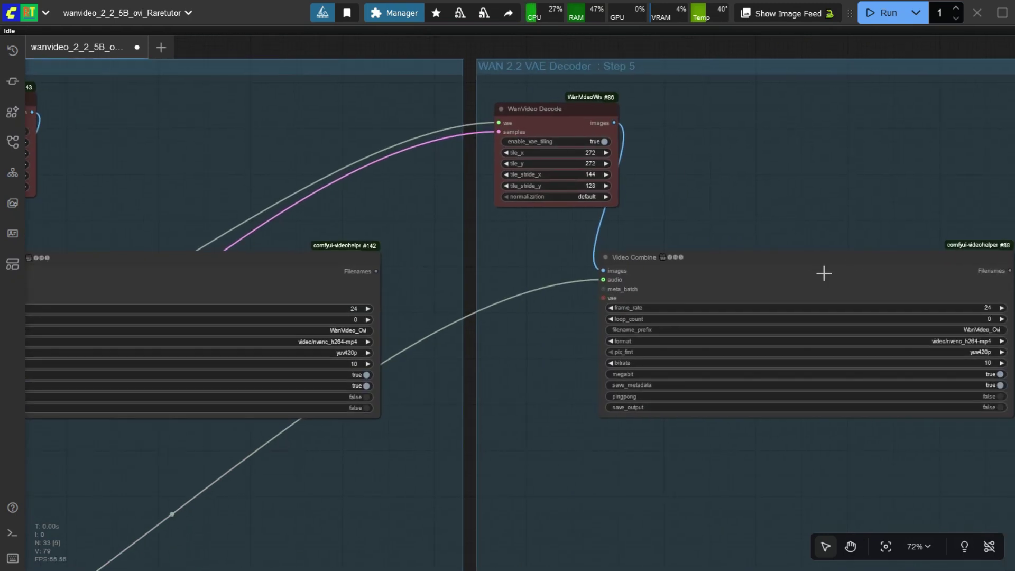
scroll(791, 186, "left", 4)
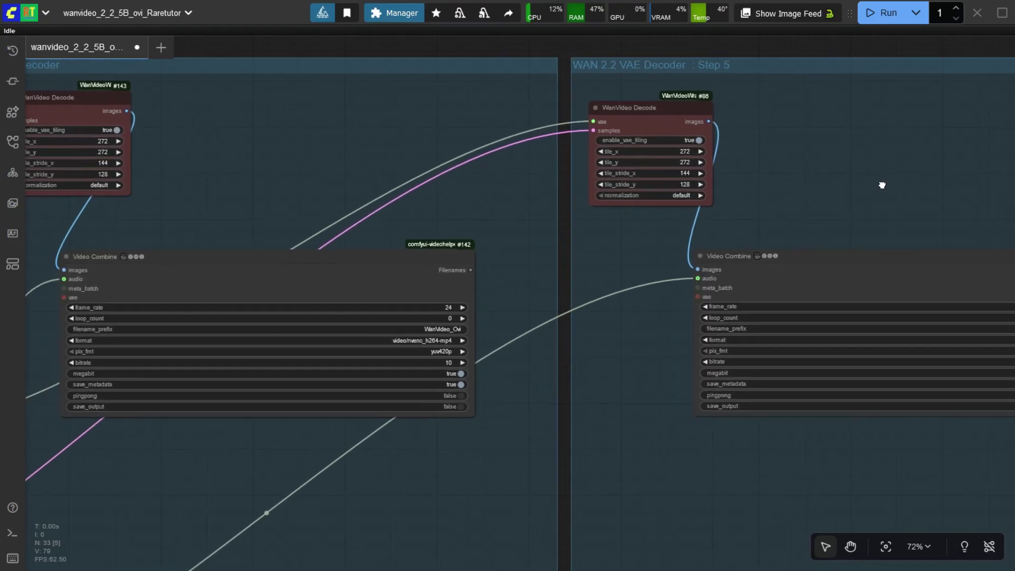
scroll(879, 179, "right", 13)
scroll(846, 238, "down", 2)
left_click(763, 353)
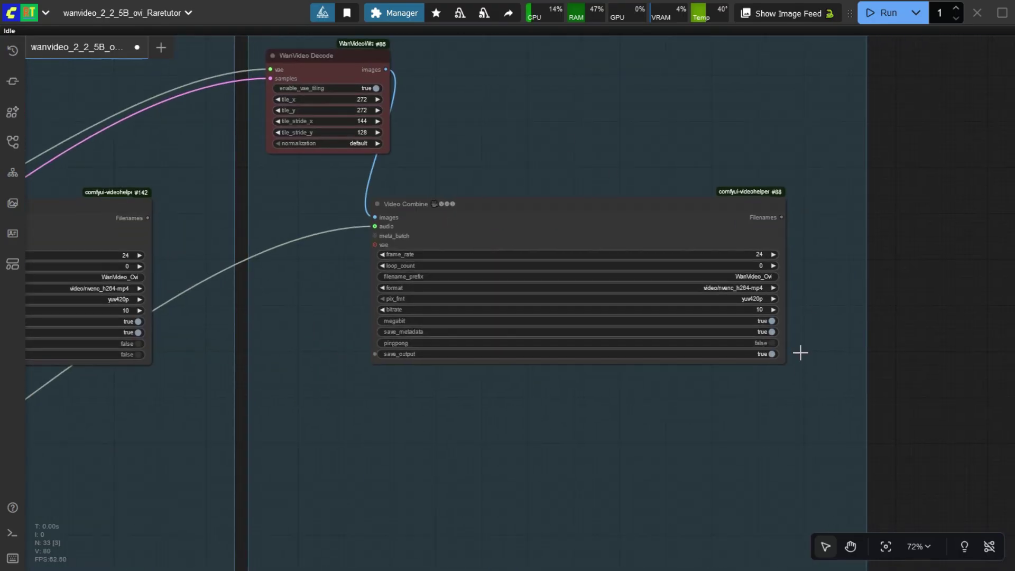
- Save the workflow with Ctrl+S
scroll(899, 328, "up", 1)
scroll(899, 328, "left", 2)
key("ctrl+s")
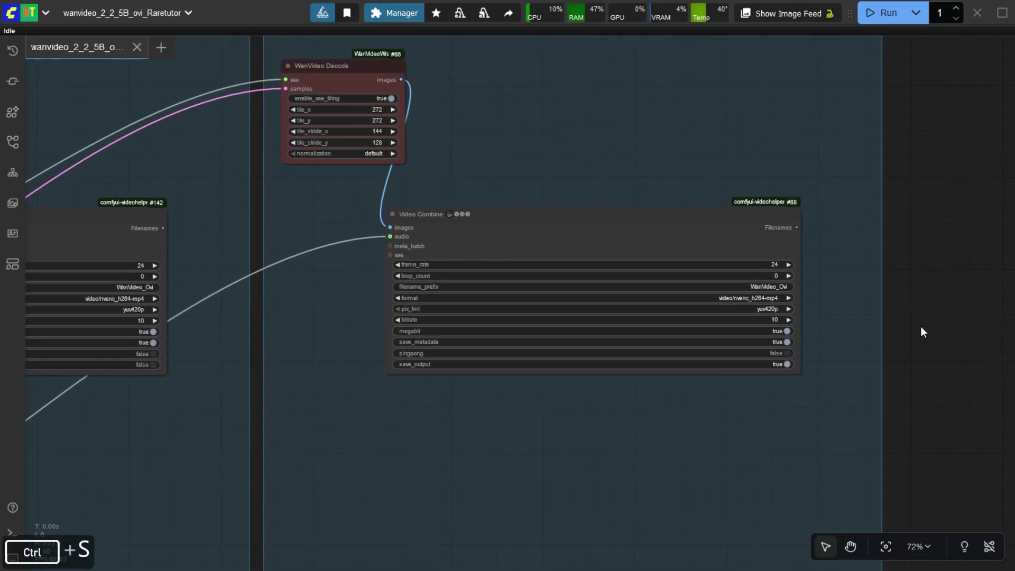
- Set 'Enable WAN 2.2 VAE Decoder : Step 5' to no in Fast Groups Bypasser
scroll(921, 326, "down", 2)
scroll(608, 156, "left", 11)
scroll(607, 157, "up", 3)
scroll(503, 148, "left", 3)
scroll(503, 148, "up", 1)
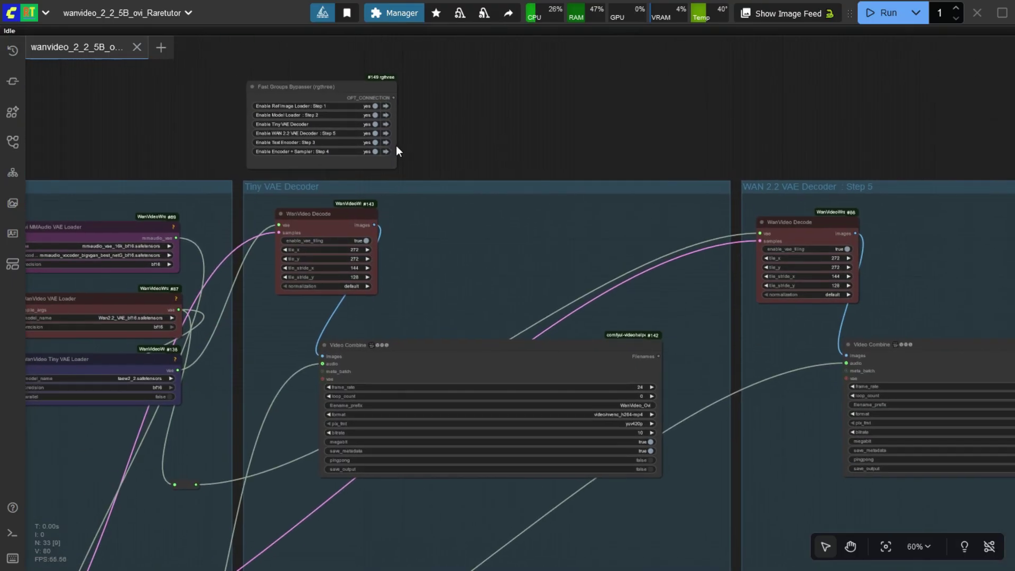
scroll(330, 132, "up", 2)
left_click(375, 129)
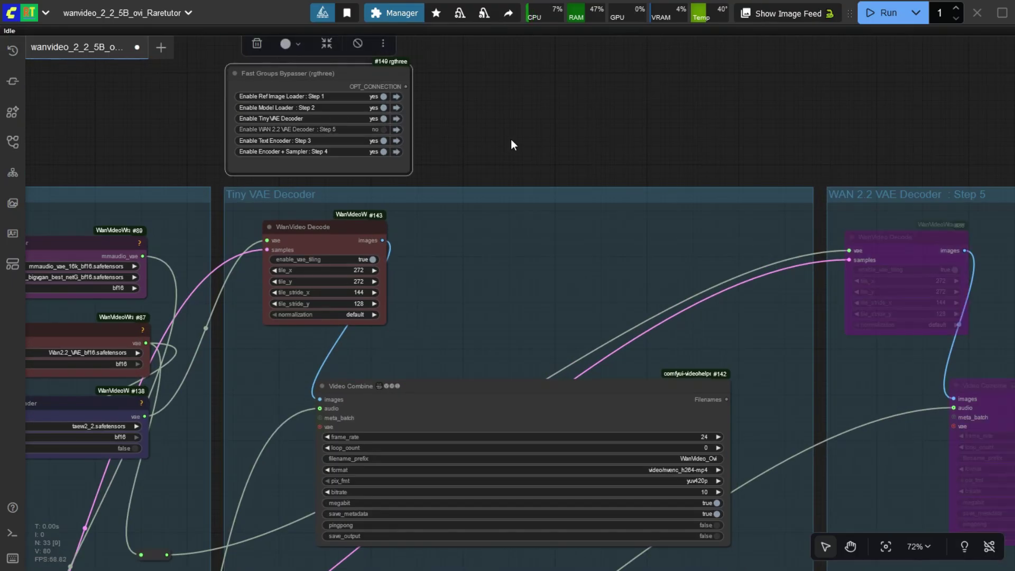
scroll(511, 139, "down", 3)
scroll(511, 139, "left", 1)
left_click_drag(602, 519, 585, 416)
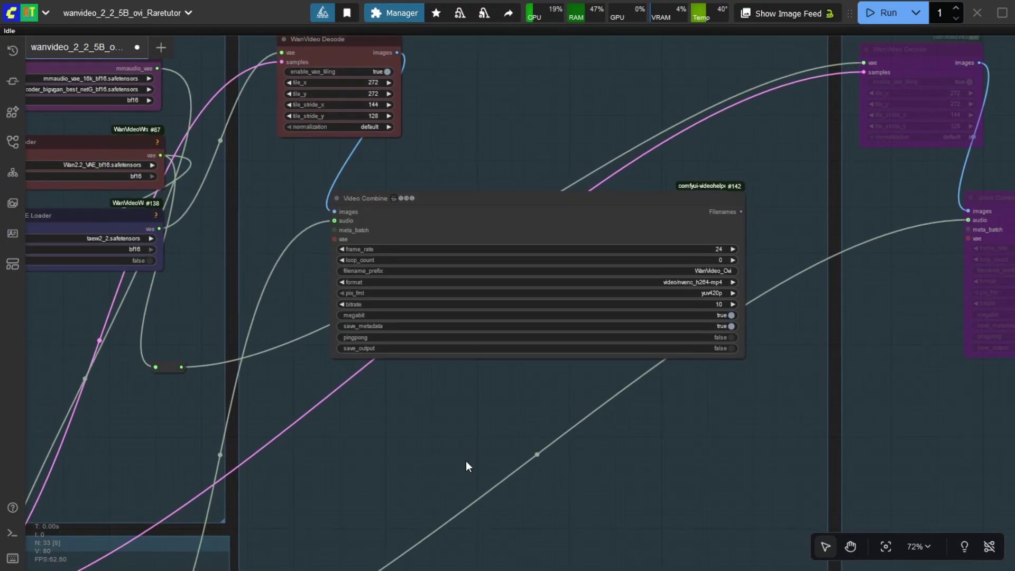
scroll(535, 382, "down", 2)
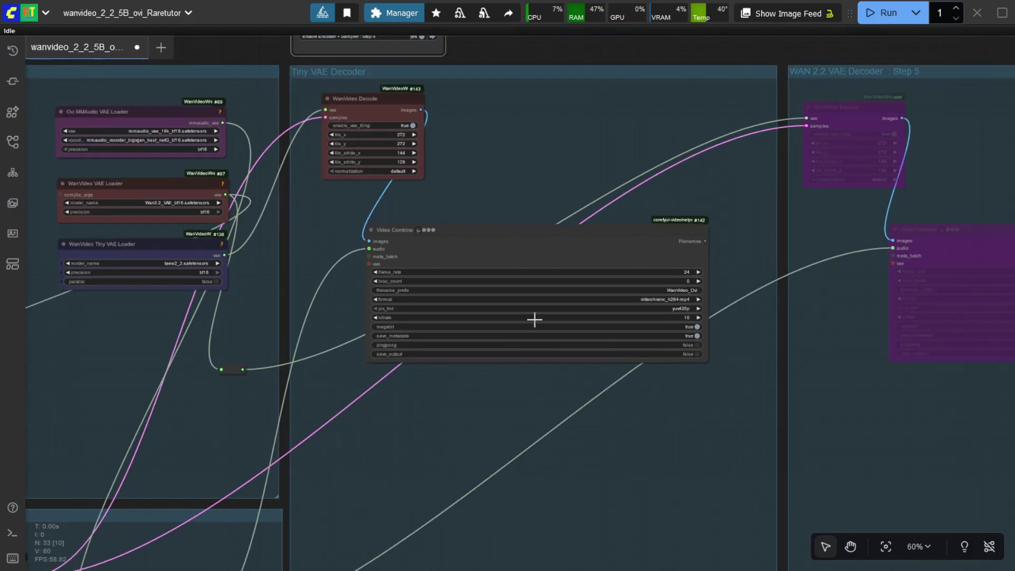
left_click_drag(520, 160, 523, 192)
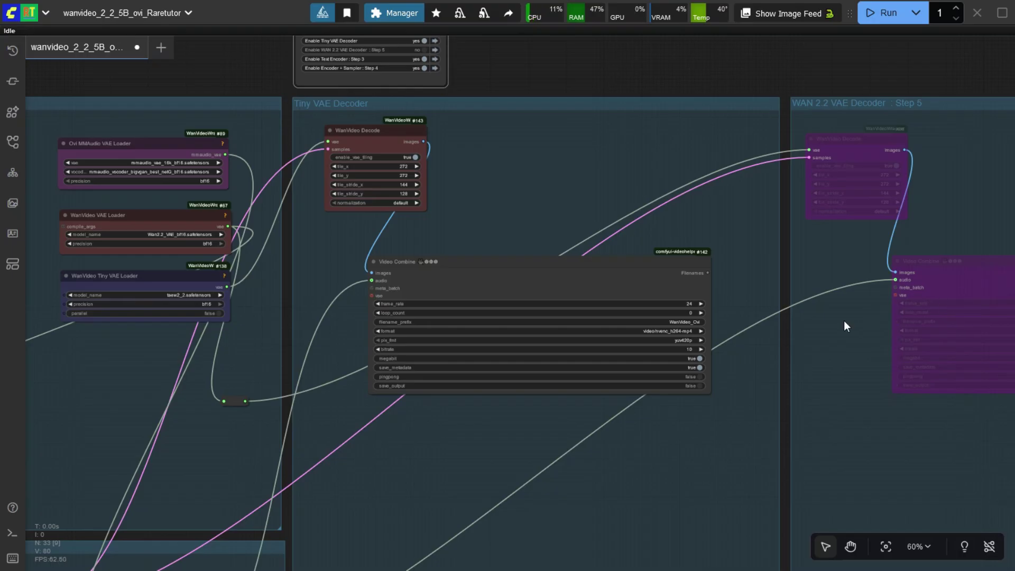
scroll(780, 376, "right", 3)
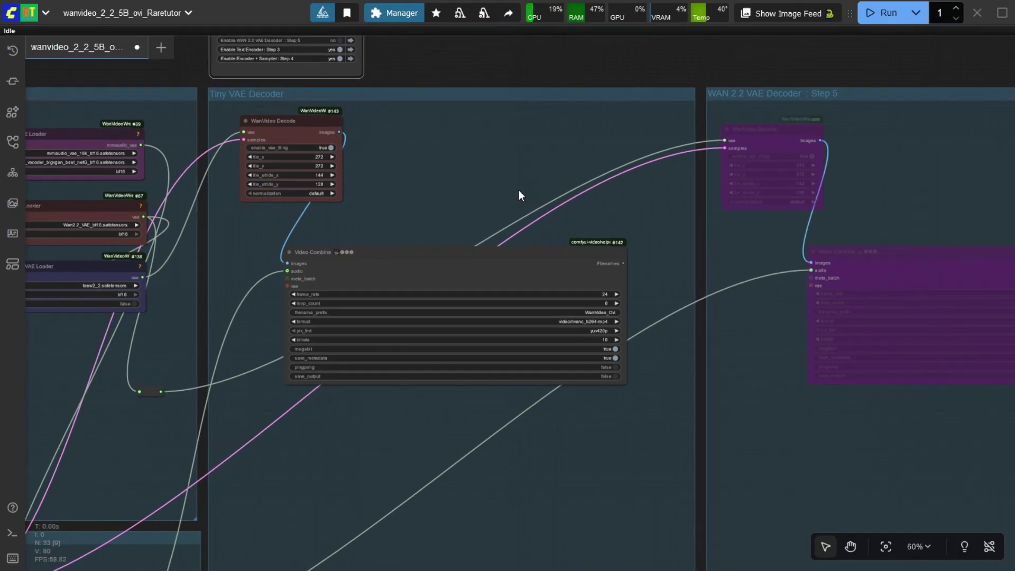
left_click_drag(508, 197, 696, 268)
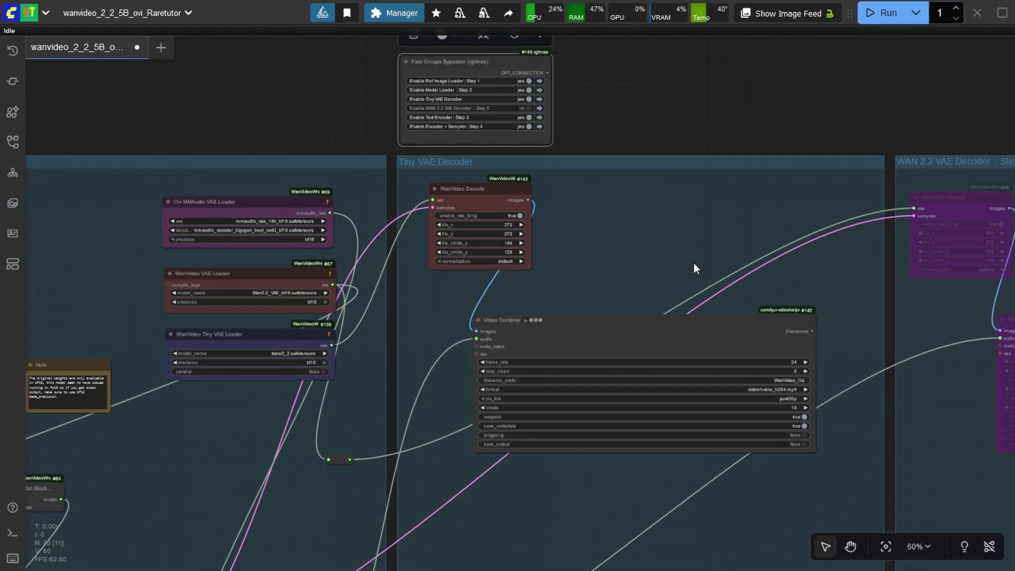
scroll(746, 116, "down", 2)
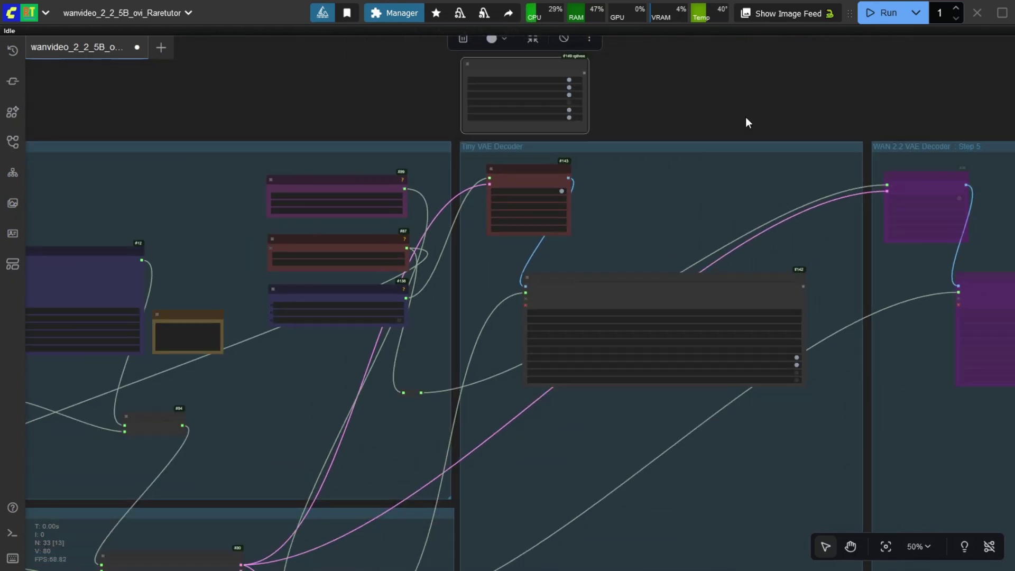
scroll(814, 184, "down", 8)
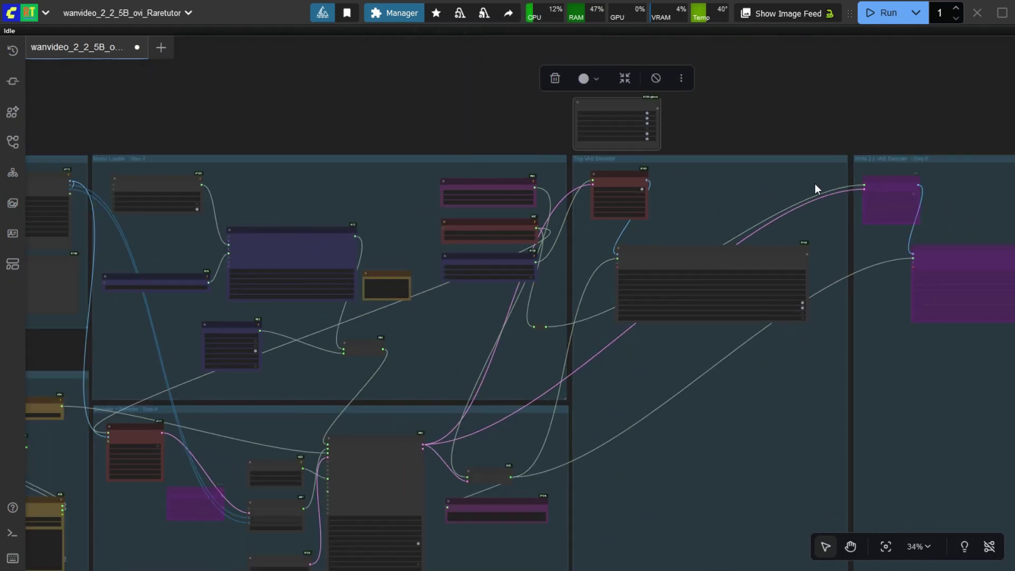
scroll(522, 122, "right", 3)
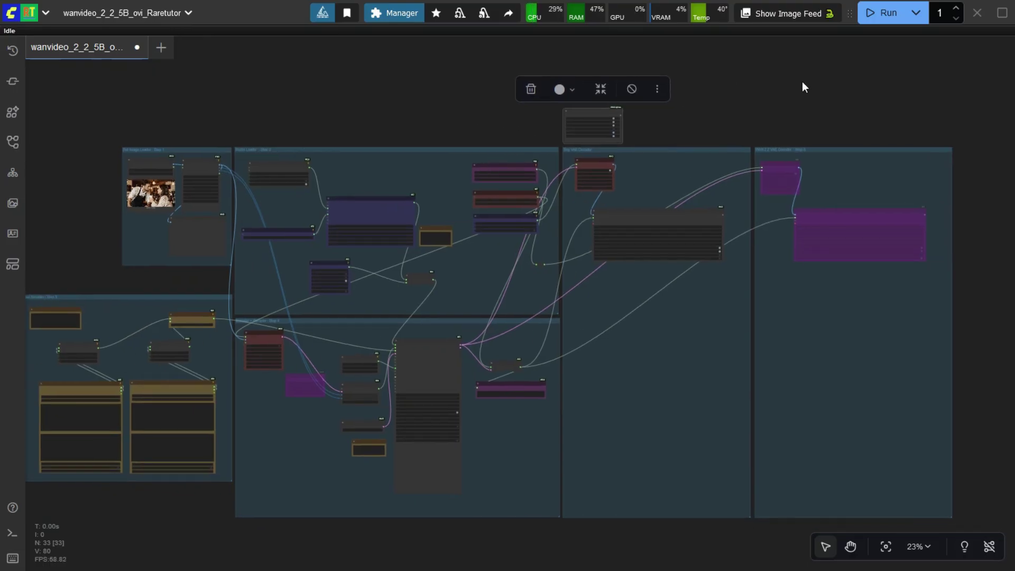
left_click_drag(520, 106, 534, 79)
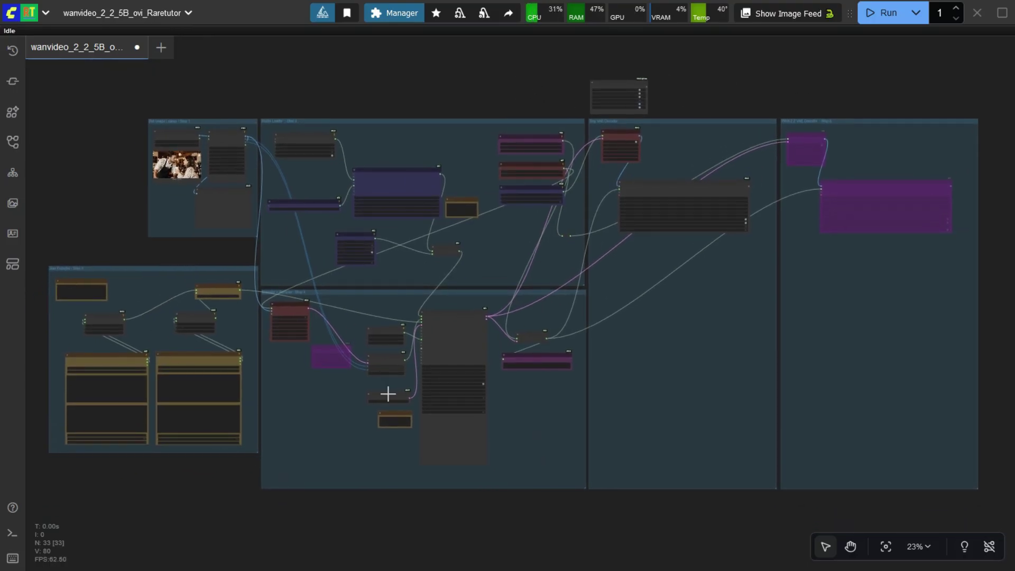
left_click(880, 14)
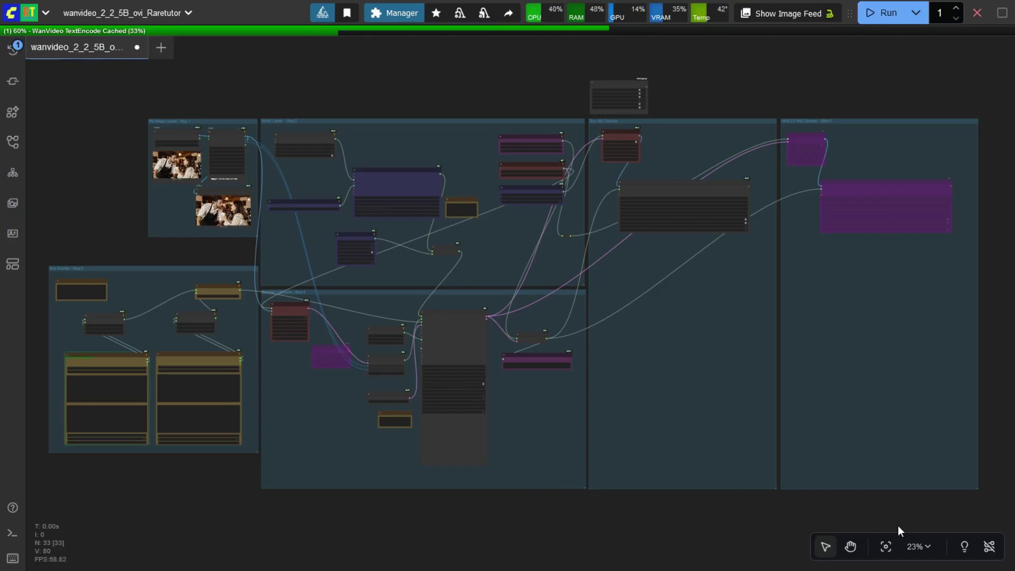
scroll(534, 96, "up", 1)
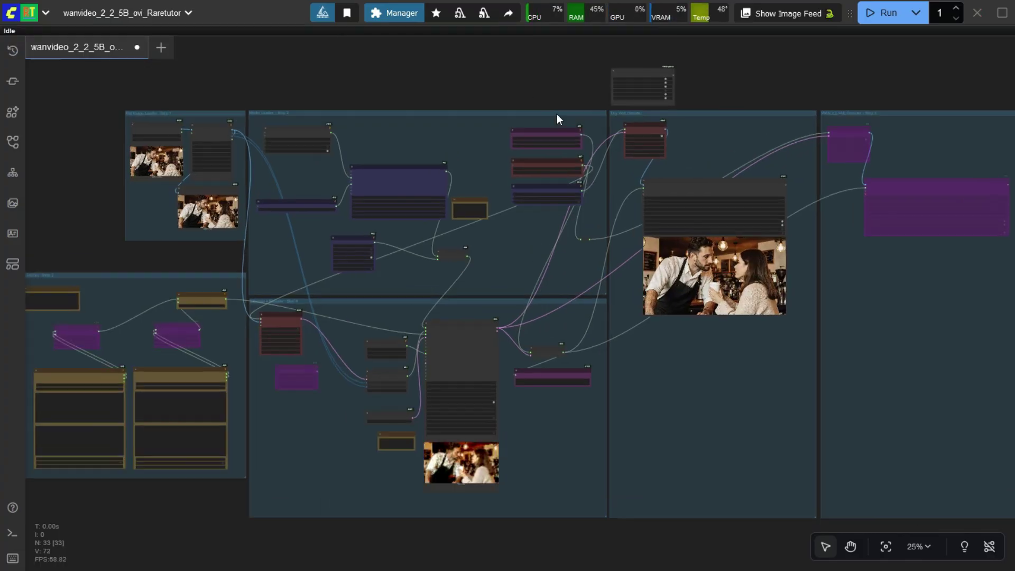
scroll(523, 95, "down", 2)
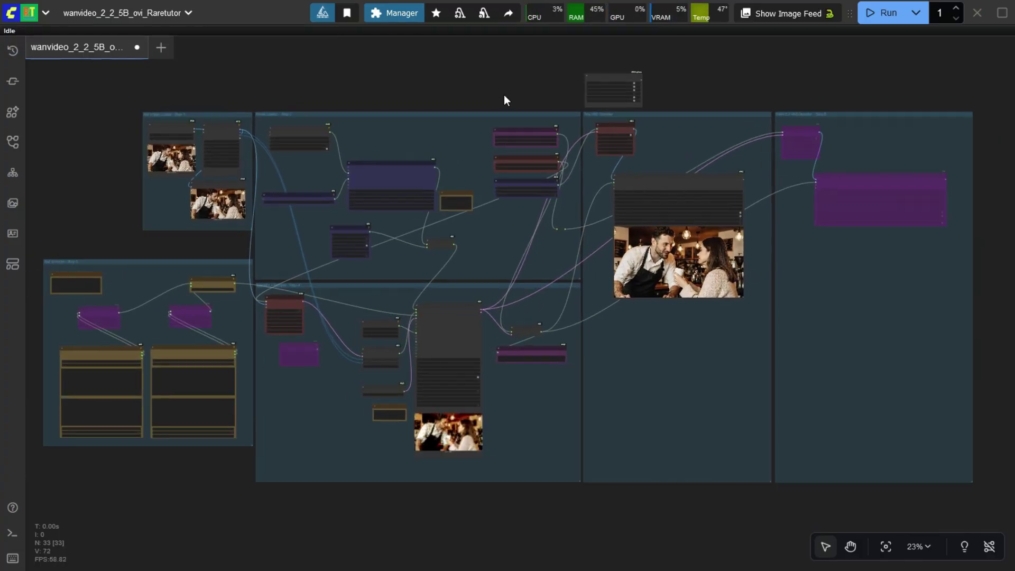
left_click_drag(505, 96, 515, 96)
scroll(515, 96, "up", 1)
scroll(515, 95, "down", 1)
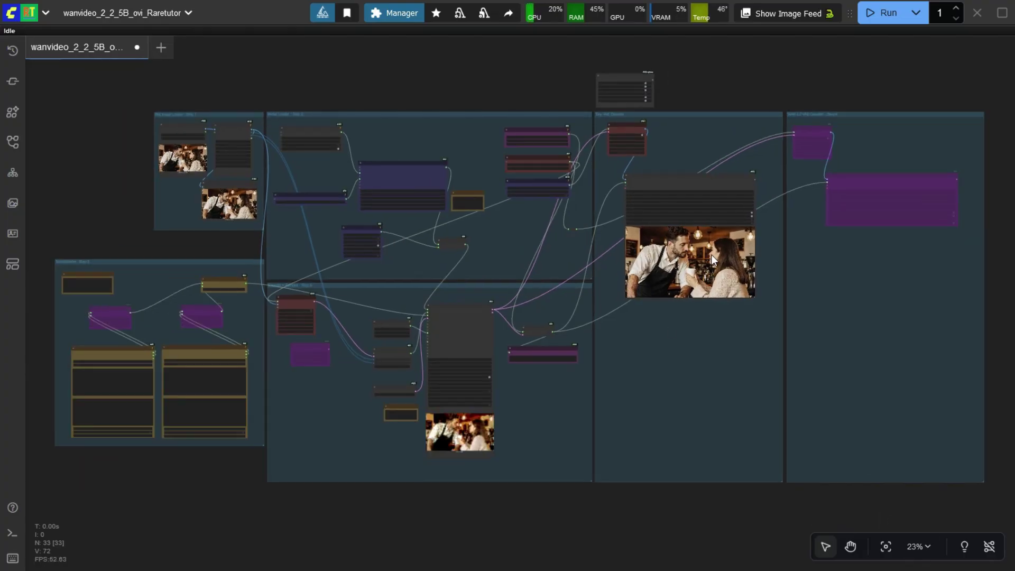
scroll(782, 247, "up", 12)
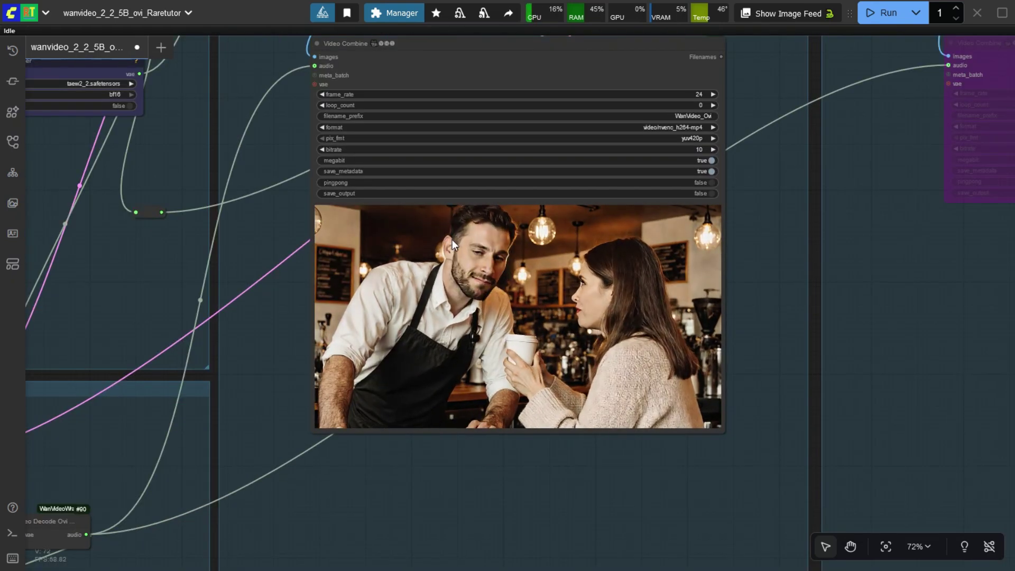
- Set 'Enable WAN 2.2 VAE Decoder' back to yes in Fast Groups Bypasser
left_click_drag(792, 209, 801, 422)
scroll(801, 422, "down", 1)
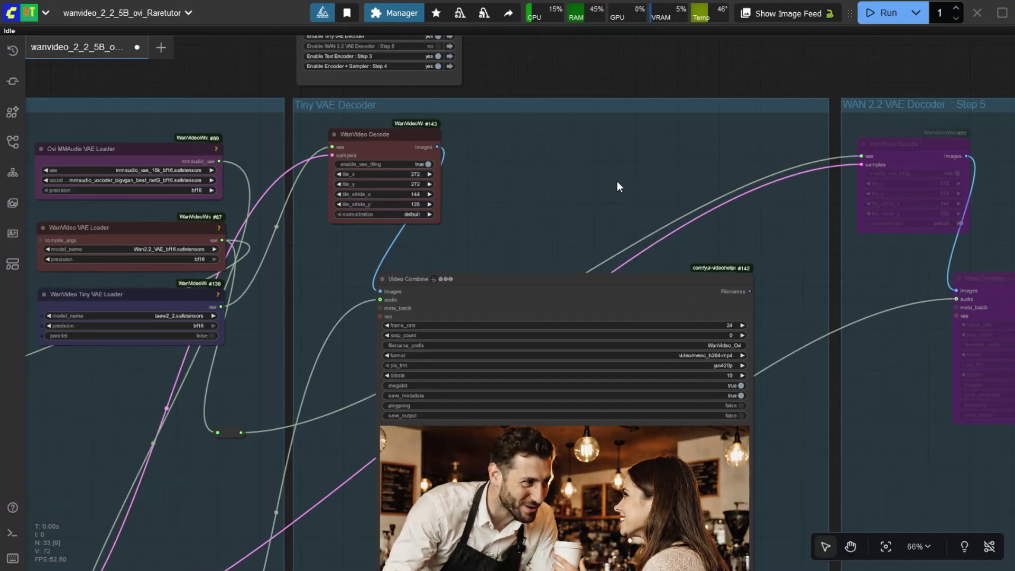
left_click_drag(563, 197, 576, 353)
scroll(487, 239, "up", 2)
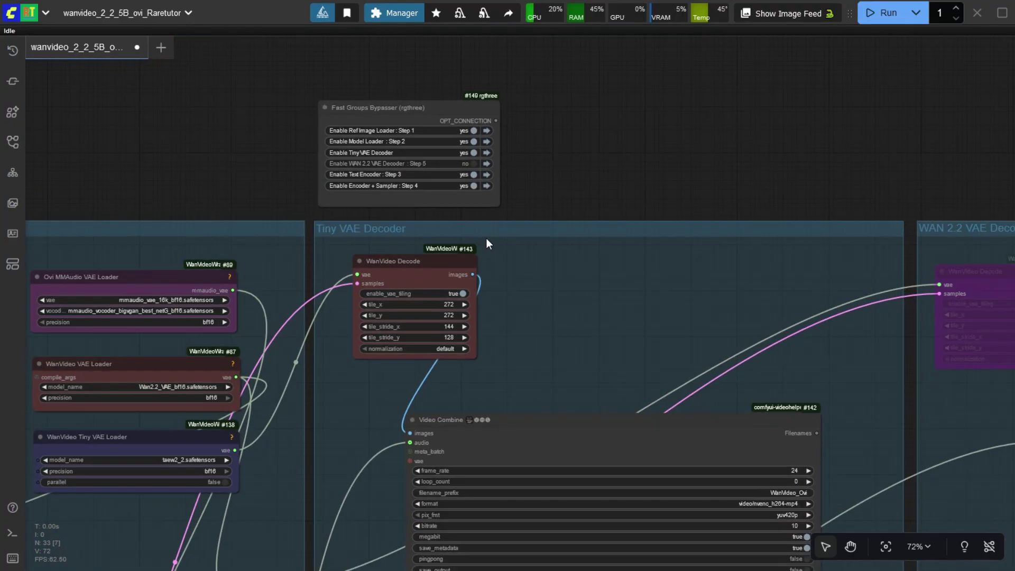
left_click(478, 164)
- Run the workflow to the WAN 2.2 Video Combine node so it renders the cafe clip
scroll(621, 127, "down", 10)
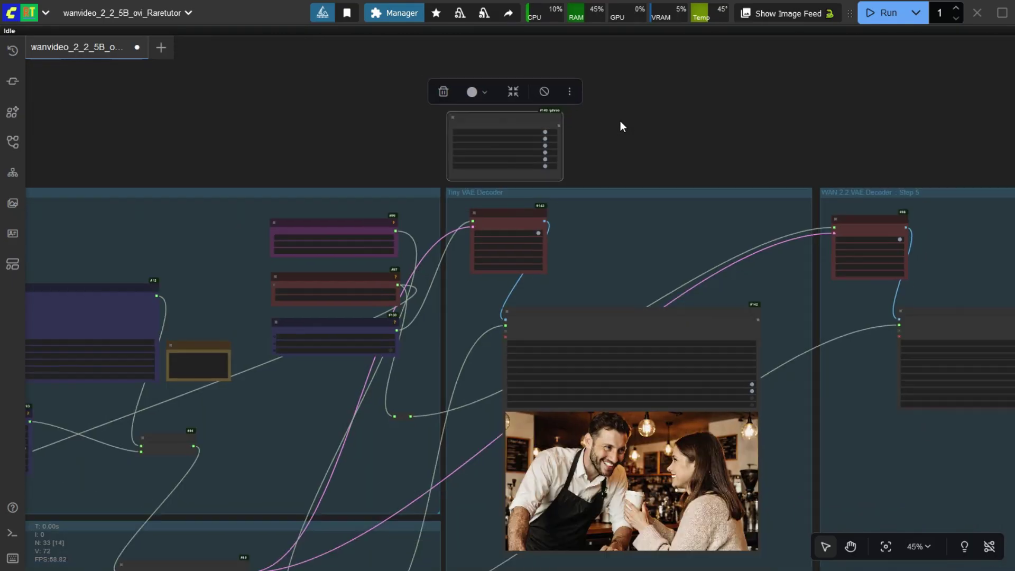
scroll(877, 219, "up", 3)
left_click(877, 258)
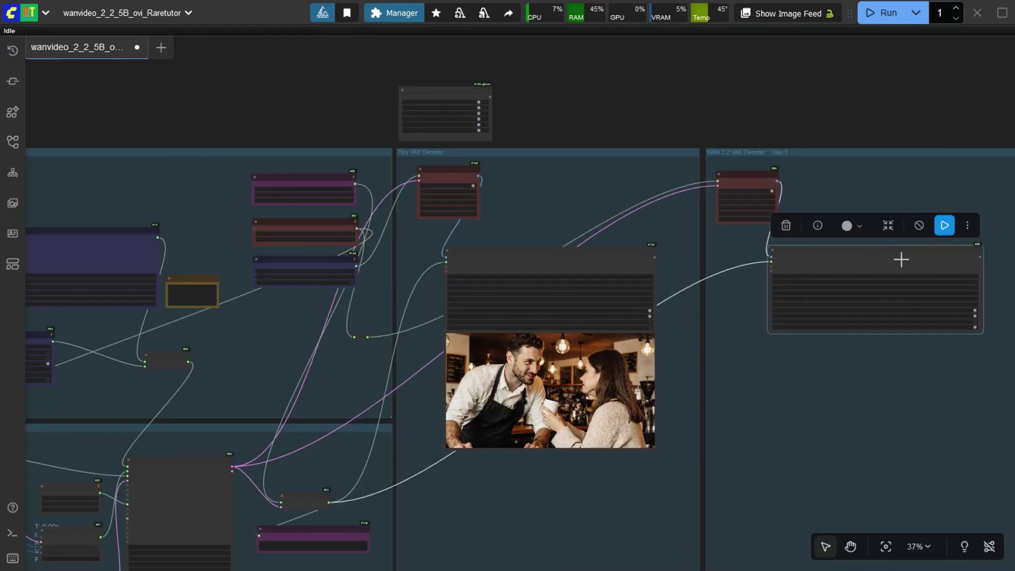
left_click(944, 226)
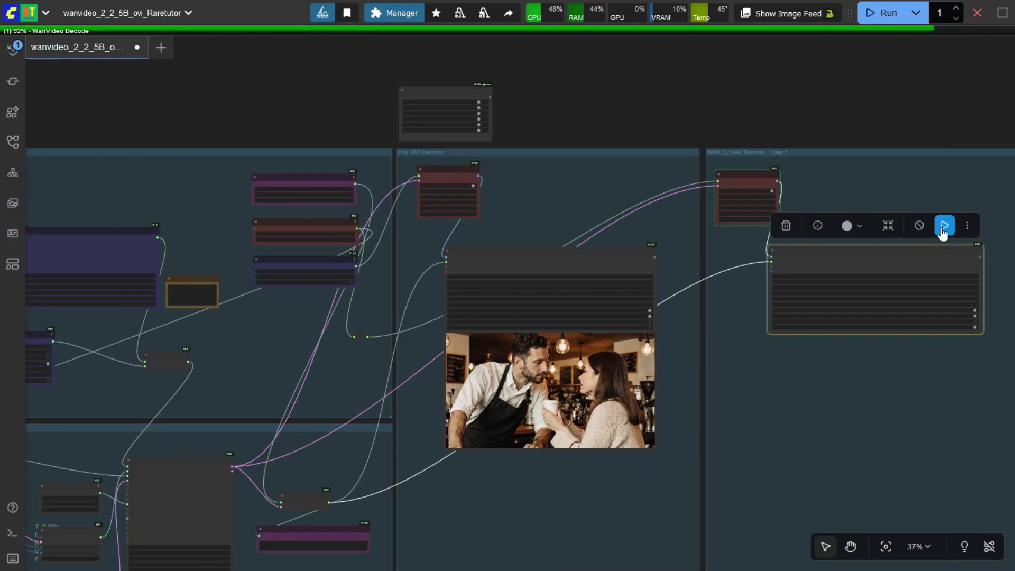
scroll(689, 82, "down", 1)
scroll(650, 74, "down", 5)
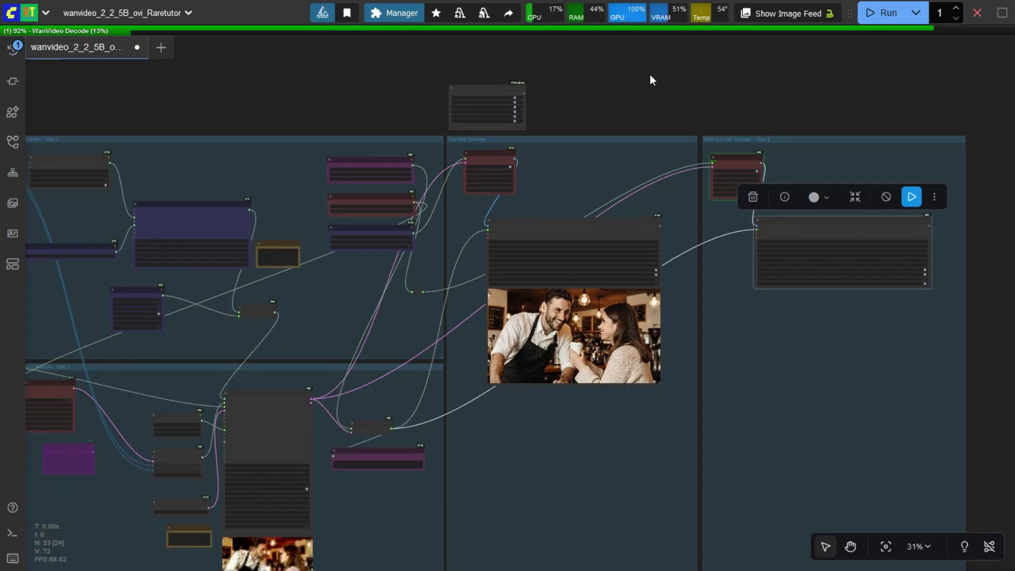
left_click_drag(646, 75, 703, 96)
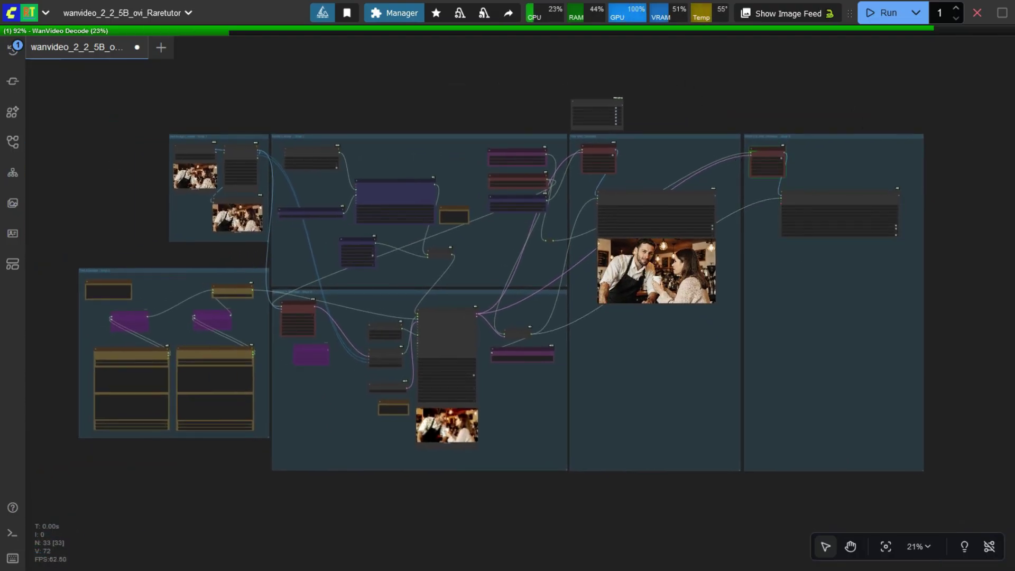
left_click_drag(924, 504, 950, 495)
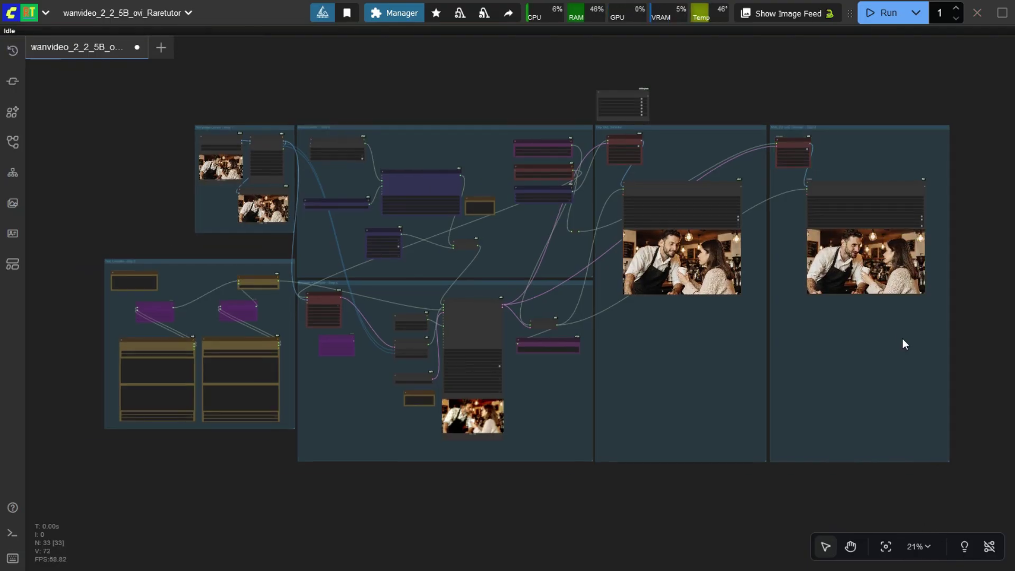
scroll(935, 244, "up", 15)
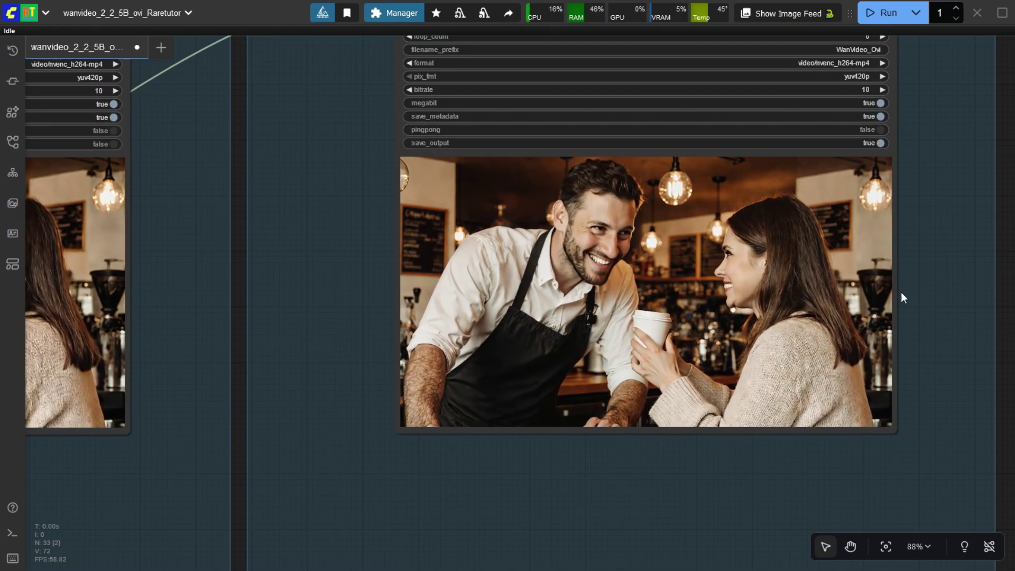
scroll(872, 292, "up", 2)
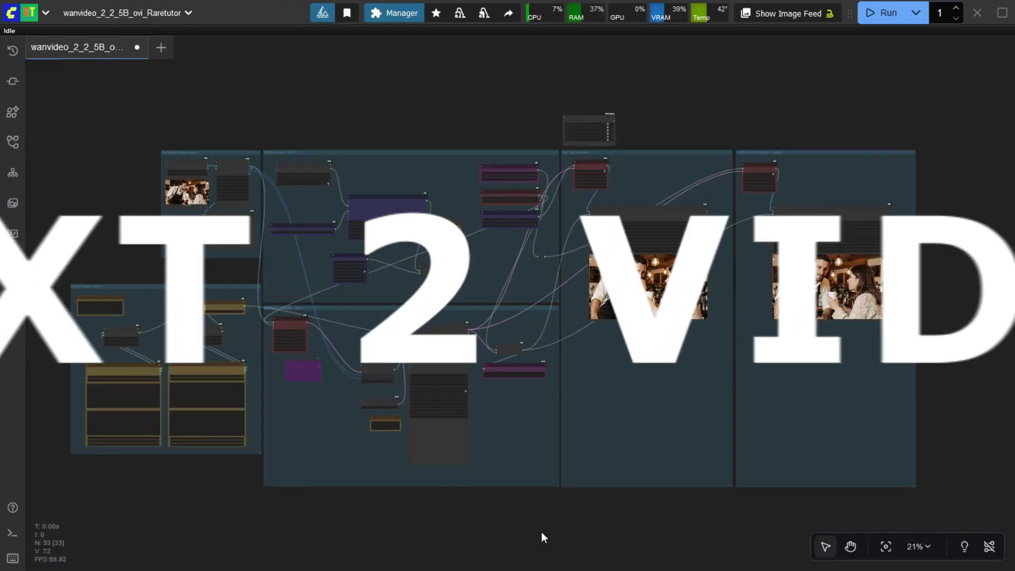
- Check the TextEncode prompts, then set 'Enable Ref Image Loader : Step 1' to no
scroll(138, 262, "up", 6)
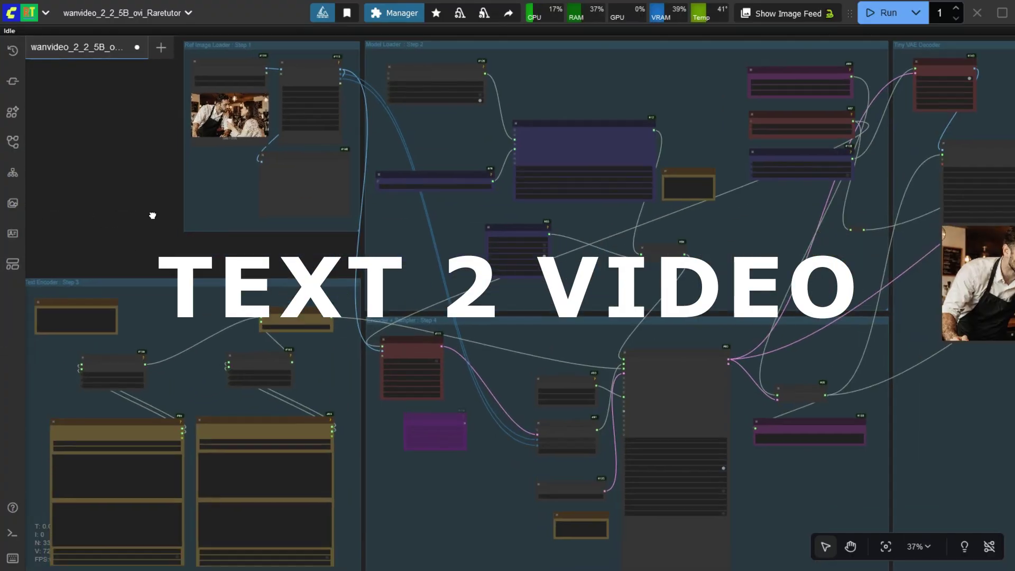
scroll(61, 363, "up", 13)
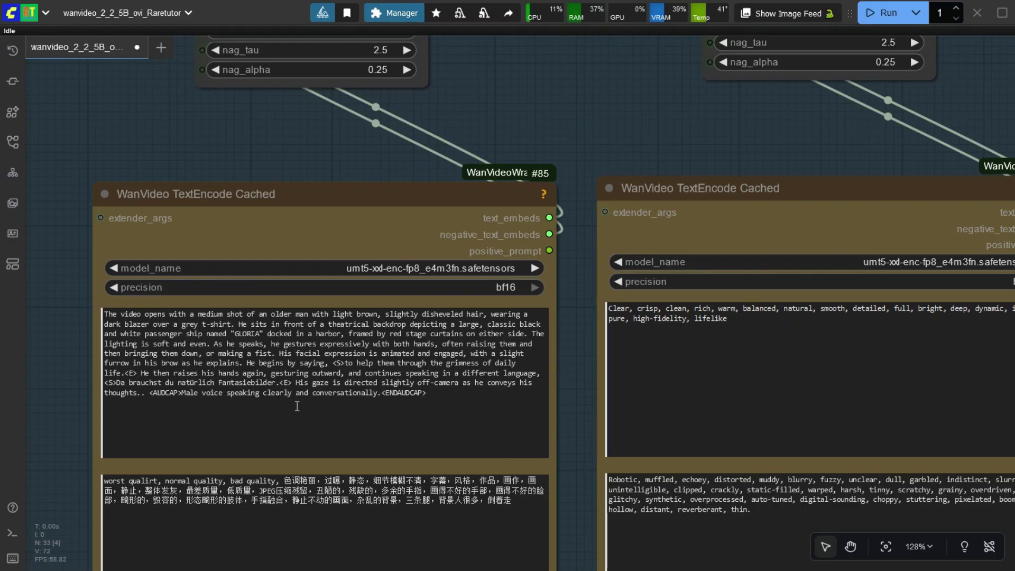
scroll(313, 405, "down", 9)
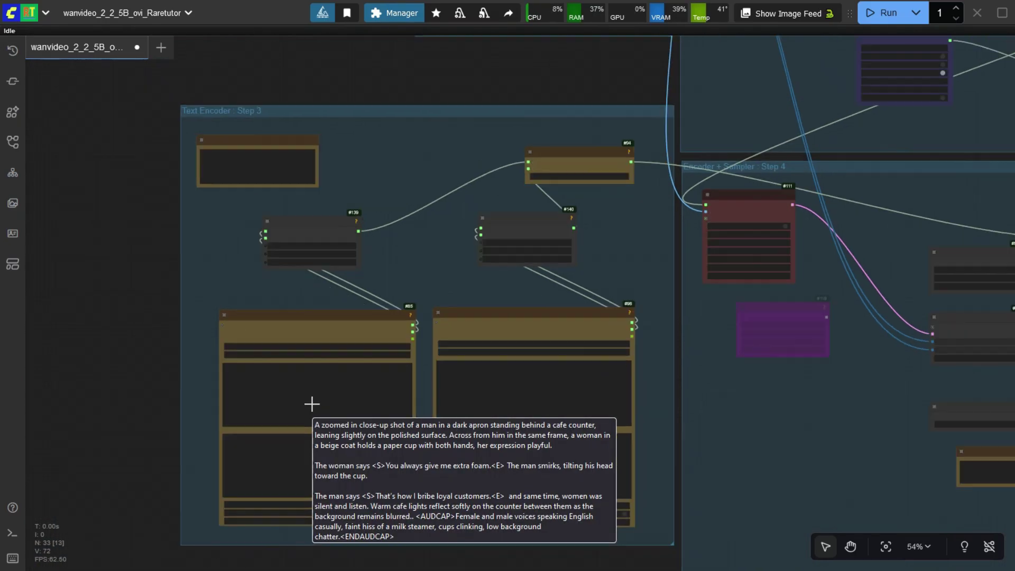
scroll(146, 278, "up", 10)
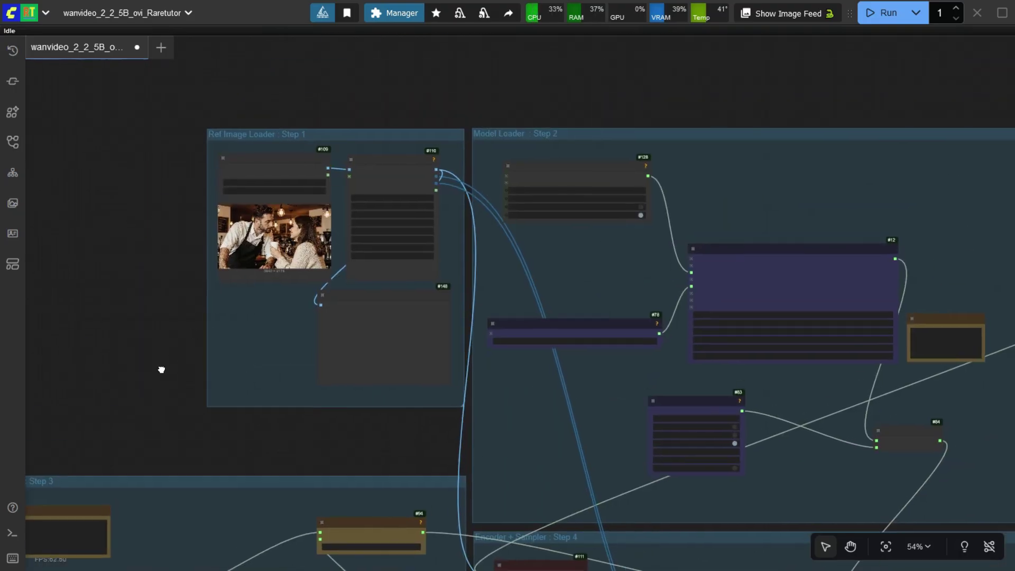
scroll(448, 95, "right", 10)
scroll(437, 129, "up", 5)
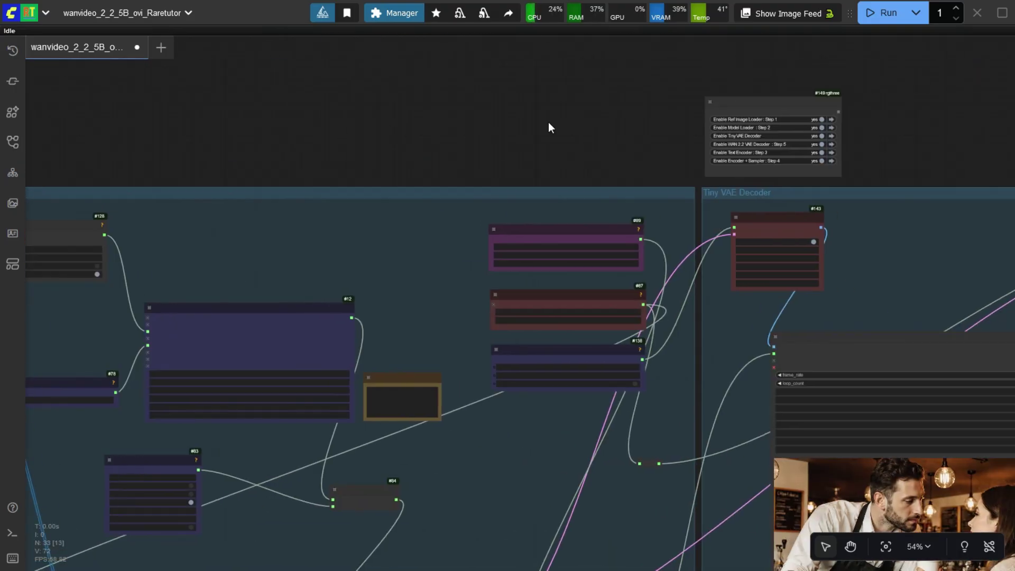
scroll(799, 129, "up", 3)
scroll(796, 129, "up", 2)
left_click(827, 117)
scroll(766, 127, "down", 12)
- Bypass WanVideo Encode node #111 in the Encoder + Sampler Step 4 group
scroll(630, 137, "down", 2)
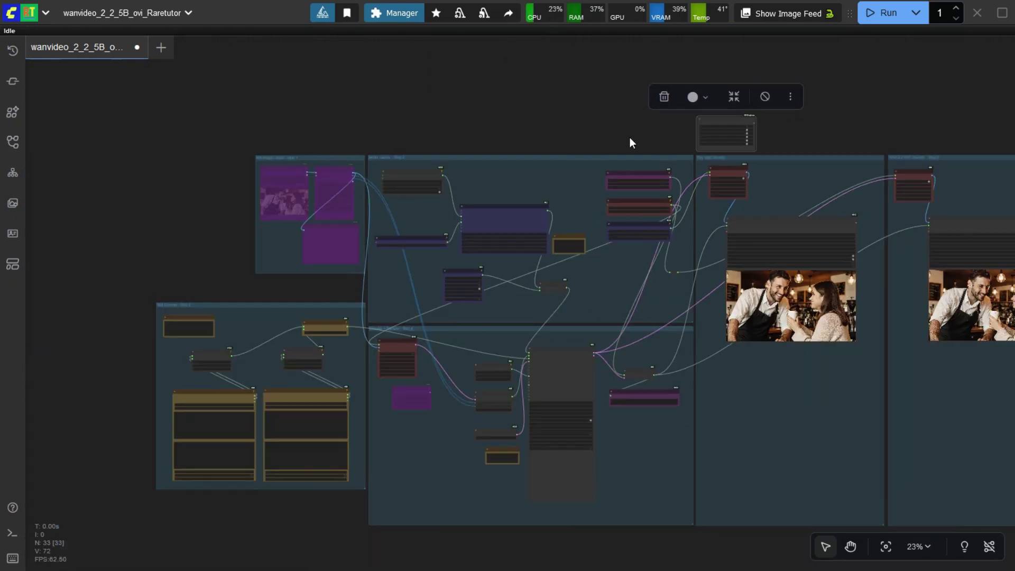
scroll(276, 206, "right", 2)
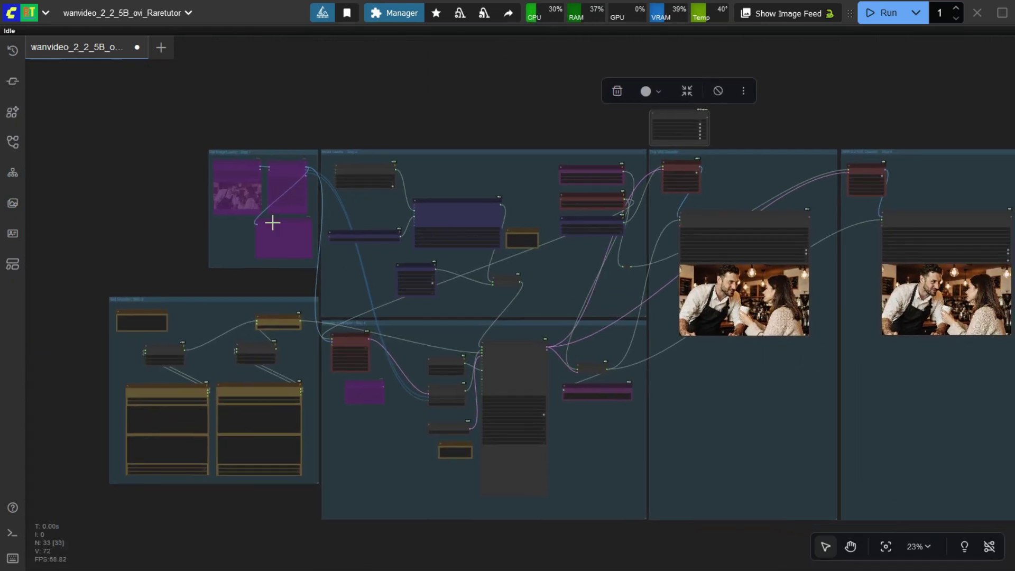
scroll(344, 317, "up", 2)
scroll(339, 265, "up", 2)
scroll(339, 338, "up", 2)
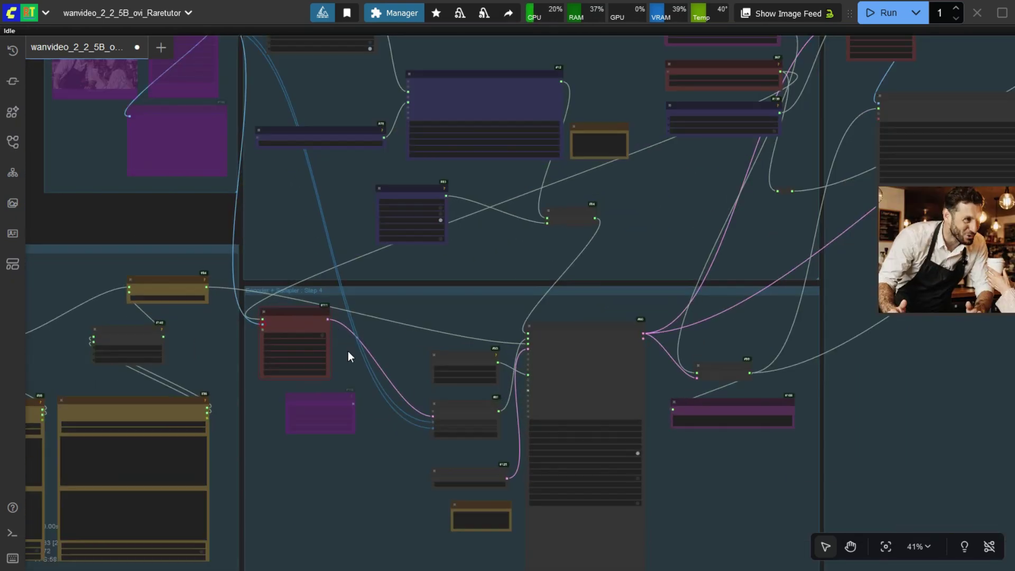
scroll(346, 346, "up", 4)
scroll(351, 340, "down", 4)
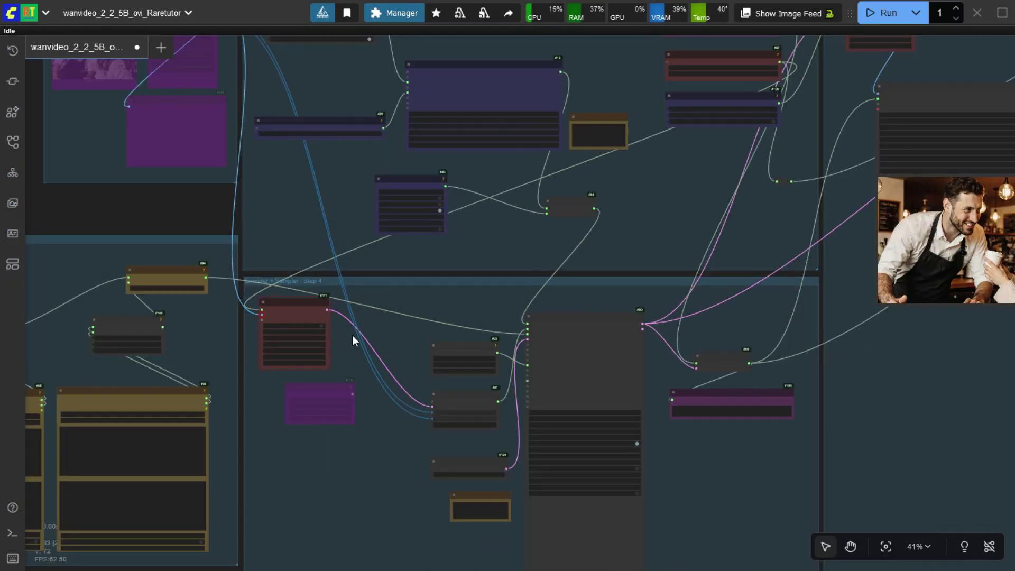
scroll(280, 281, "down", 1)
scroll(281, 319, "up", 6)
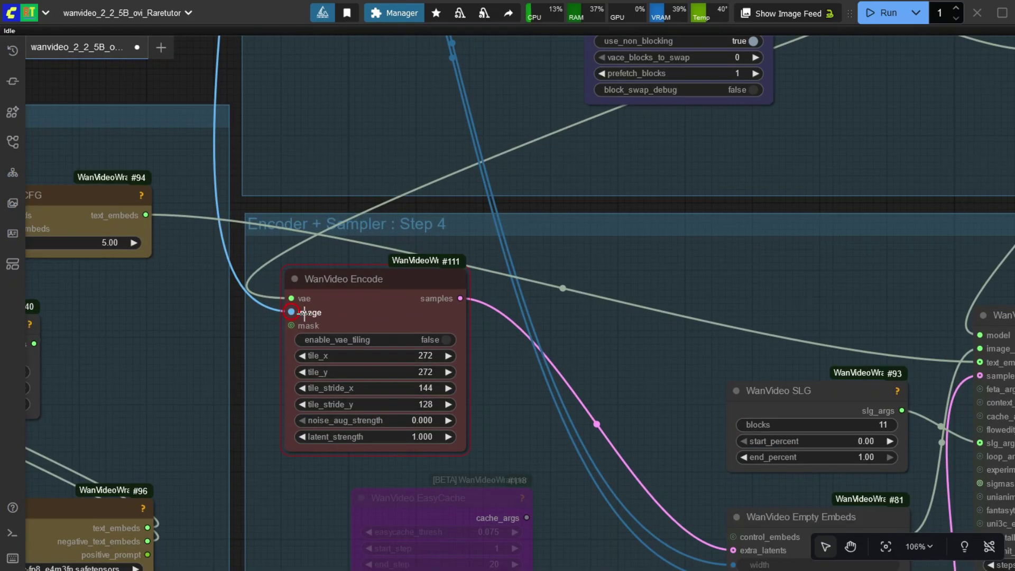
left_click(375, 294)
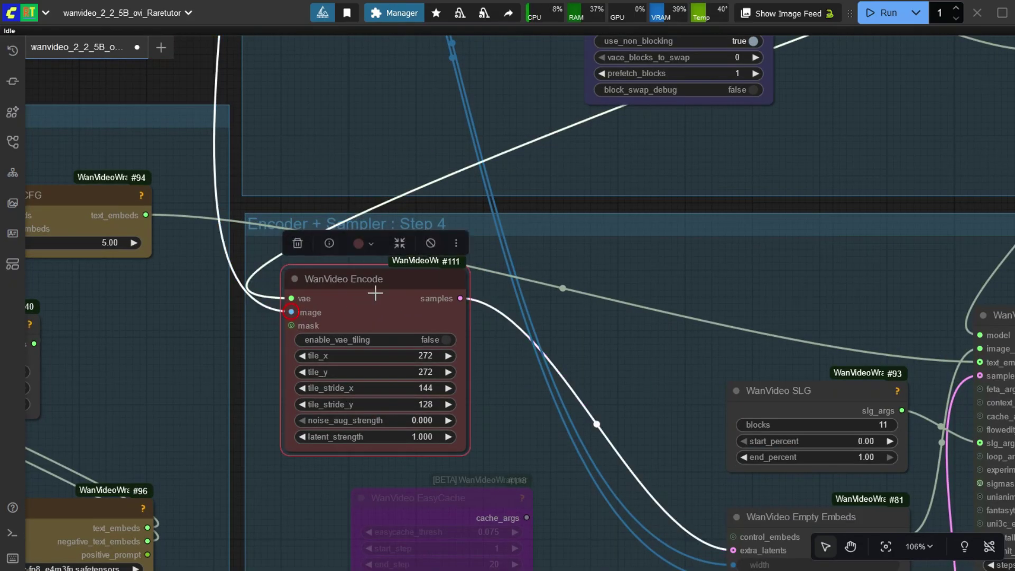
left_click(432, 244)
scroll(311, 332, "down", 15)
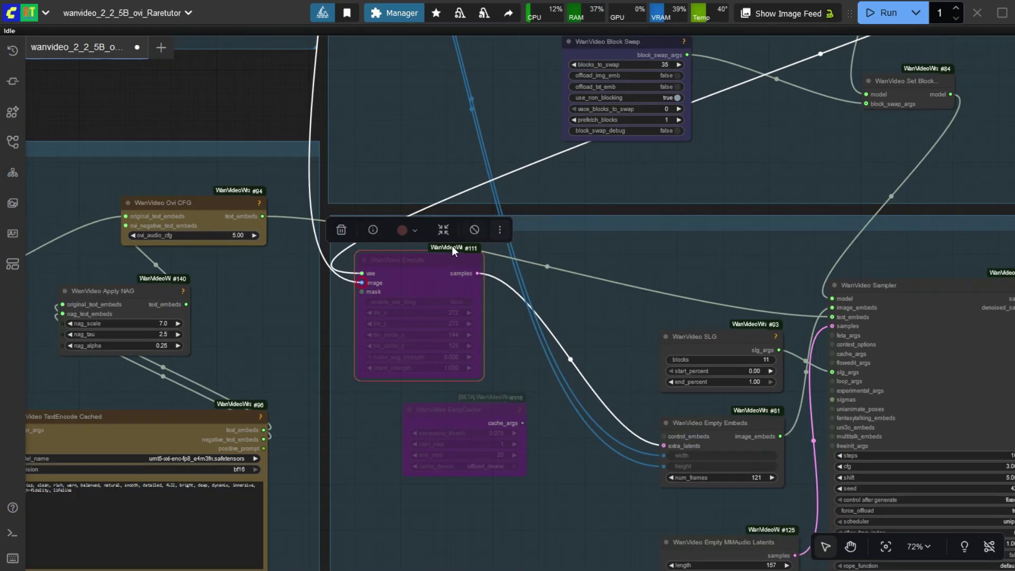